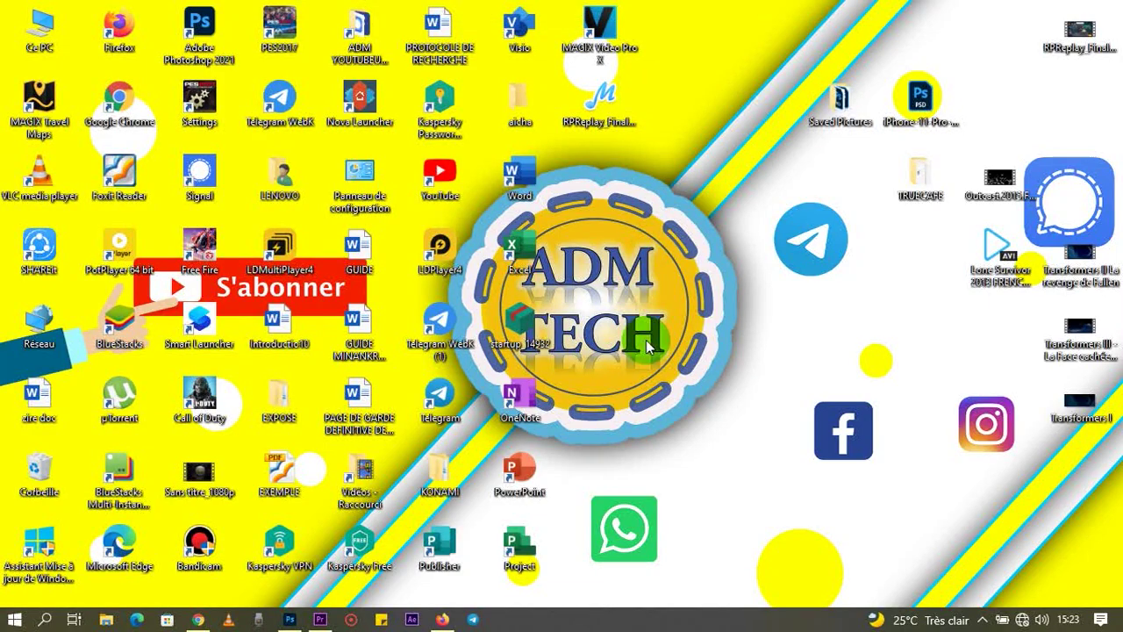
- Refresh the desktop twice and sweep selection boxes over empty desktop space
right_click(670, 279)
click(693, 329)
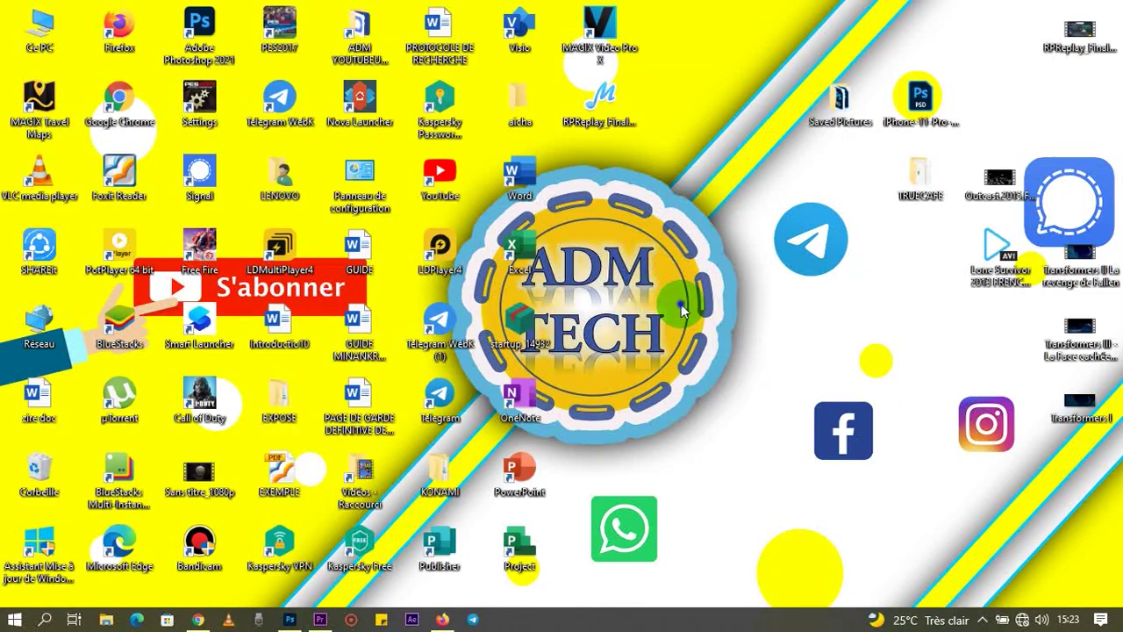
right_click(683, 295)
click(698, 352)
drag(694, 279, 867, 474)
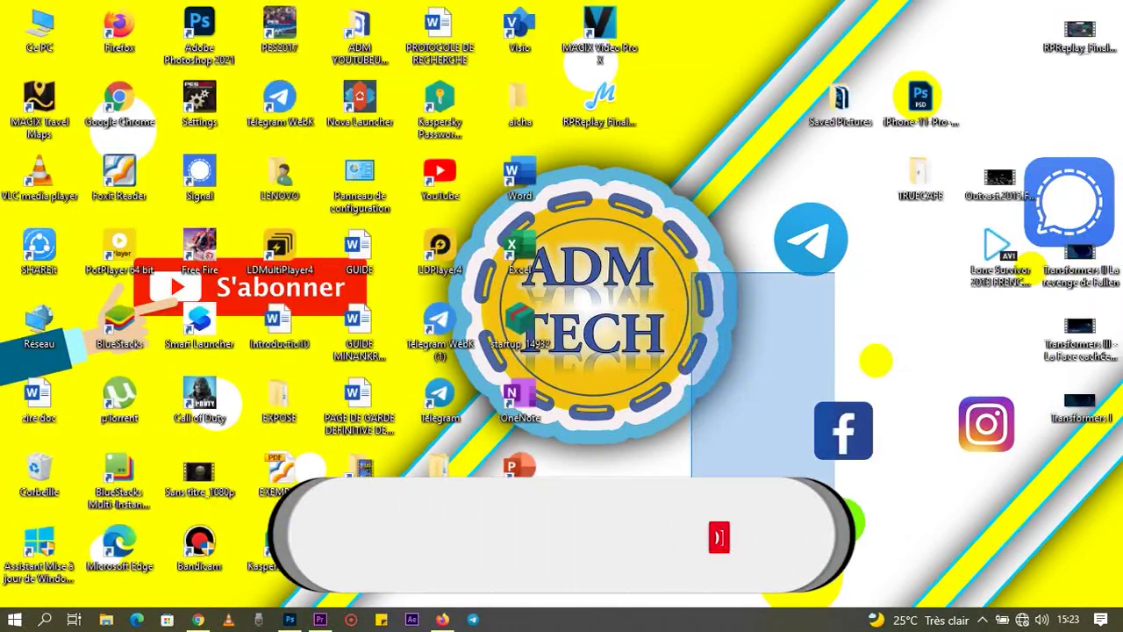
drag(702, 251, 944, 546)
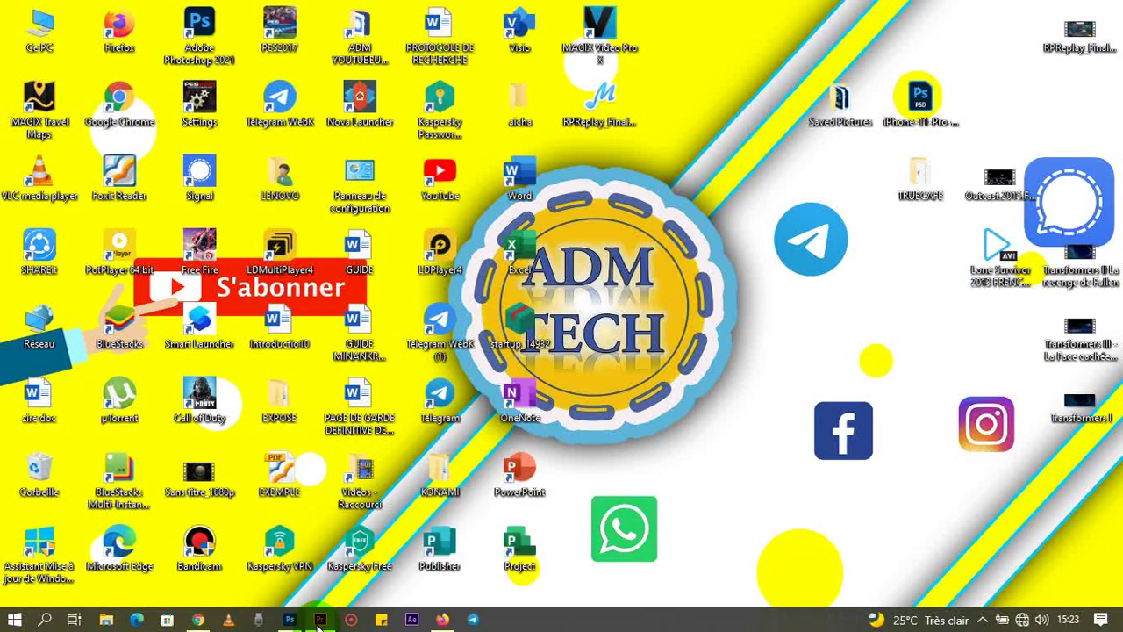
- Play the Premiere sequence and stop at 00;00;38;03, where the loading dialog shows
mouse_move(321, 619)
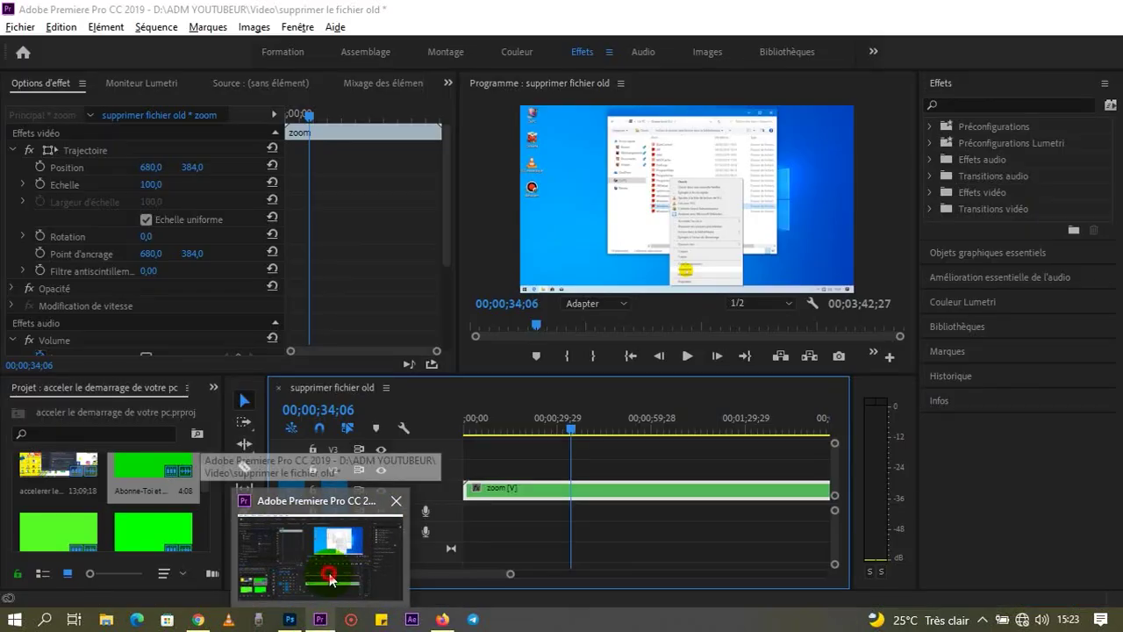
click(332, 578)
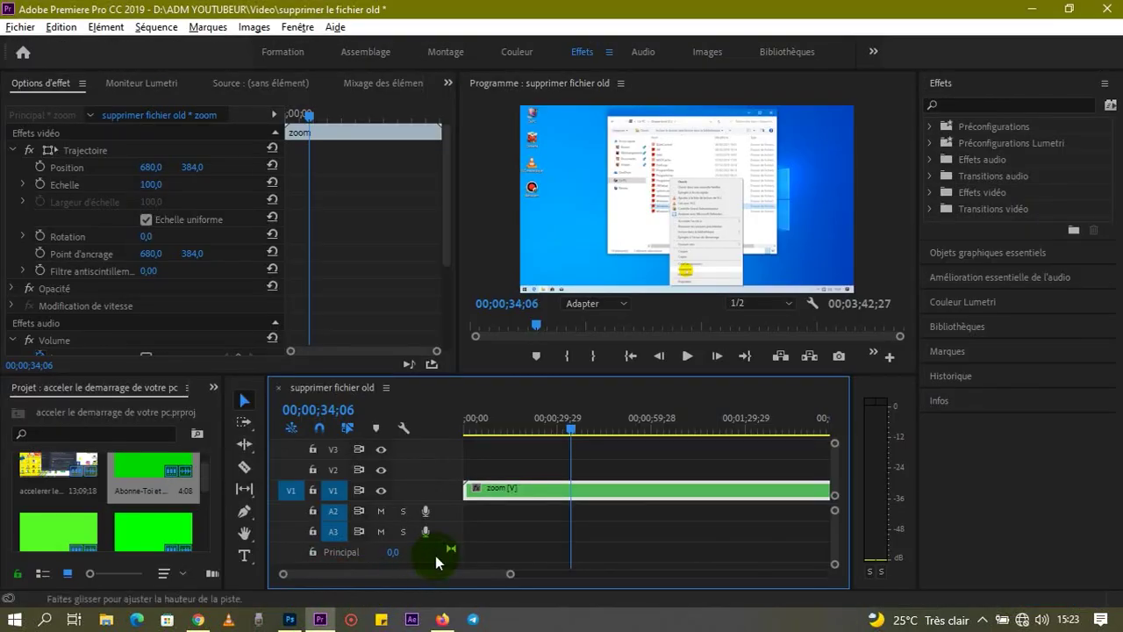
click(687, 355)
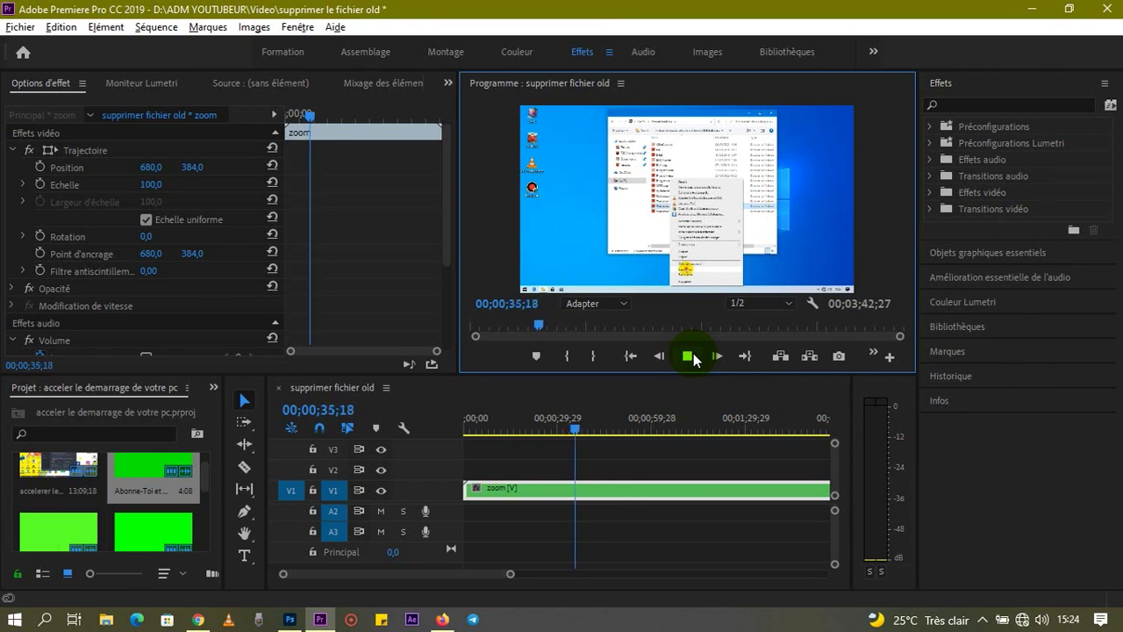
click(689, 357)
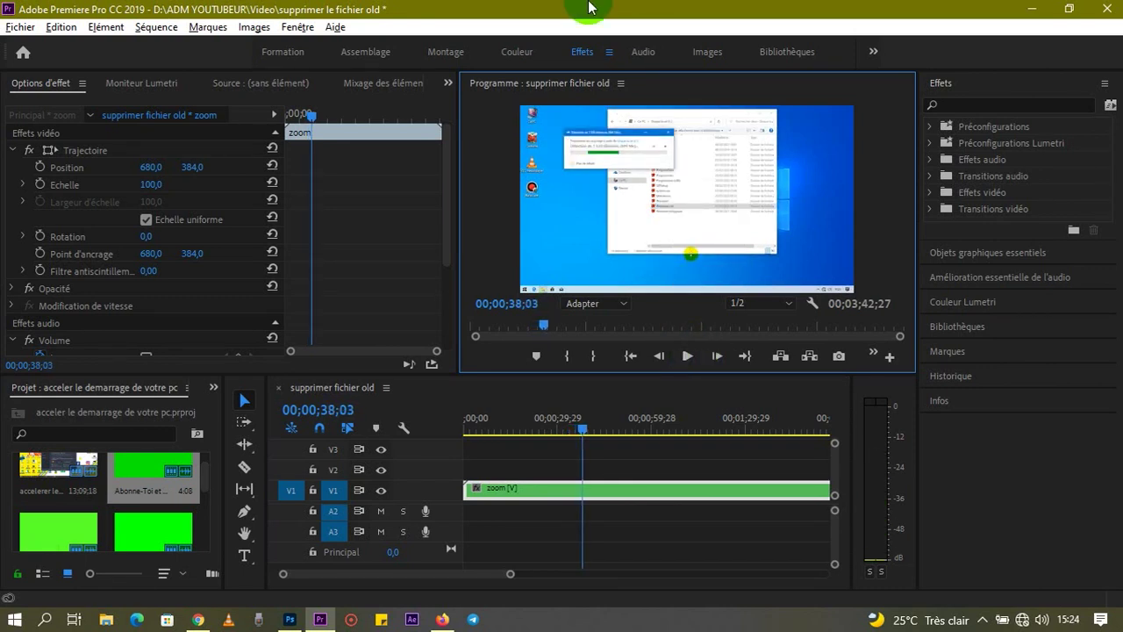
mouse_move(691, 11)
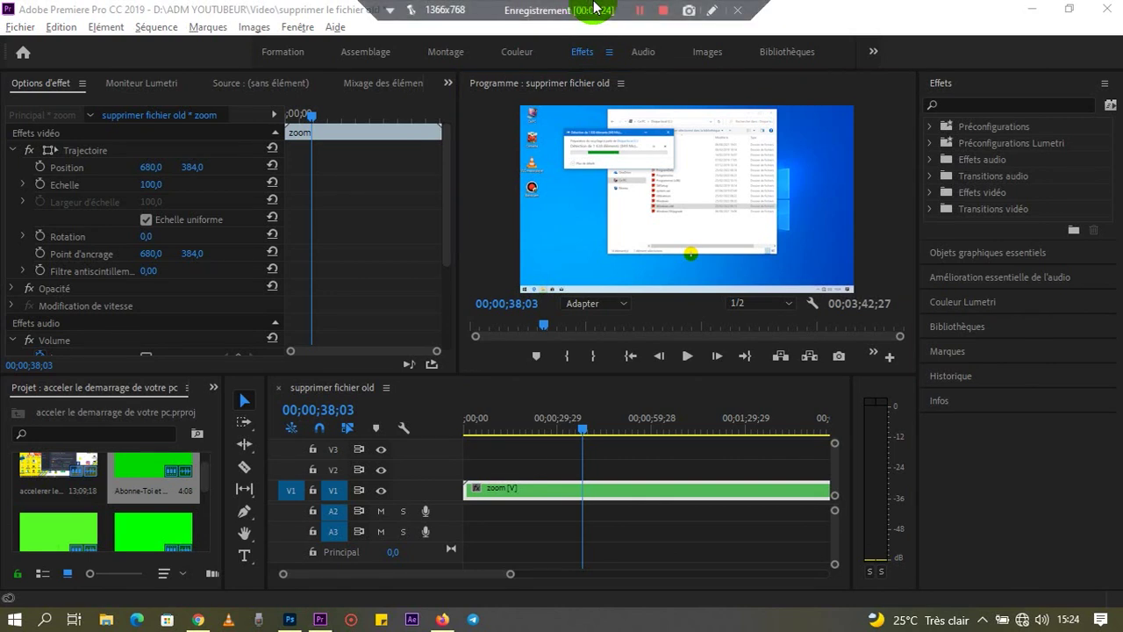
click(713, 17)
drag(776, 258, 679, 178)
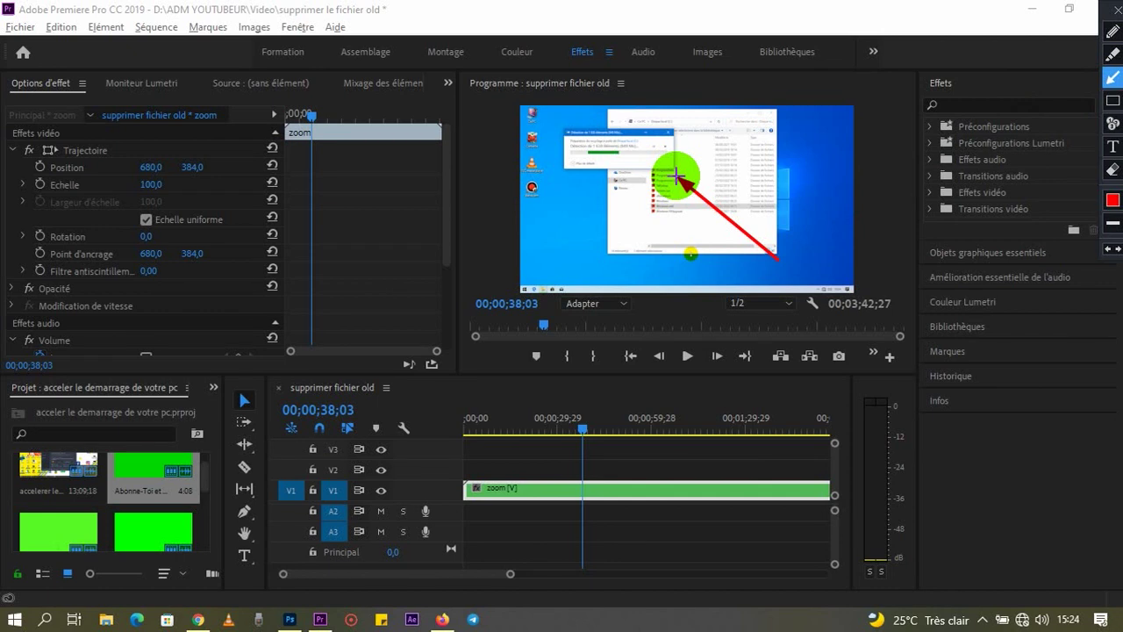
click(1113, 101)
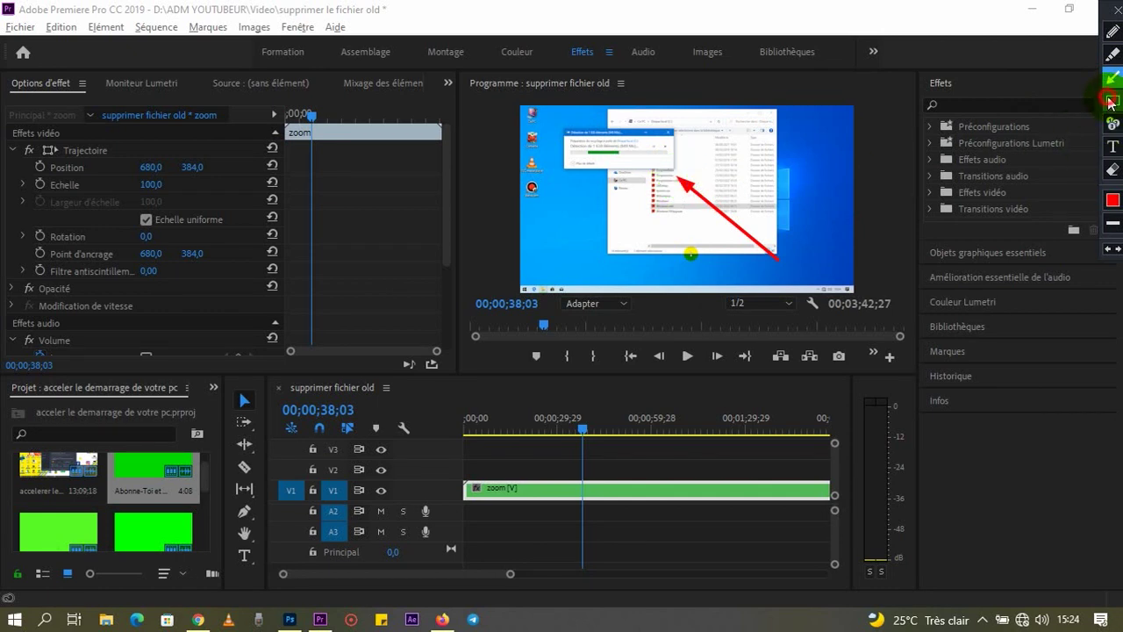
drag(541, 117, 684, 186)
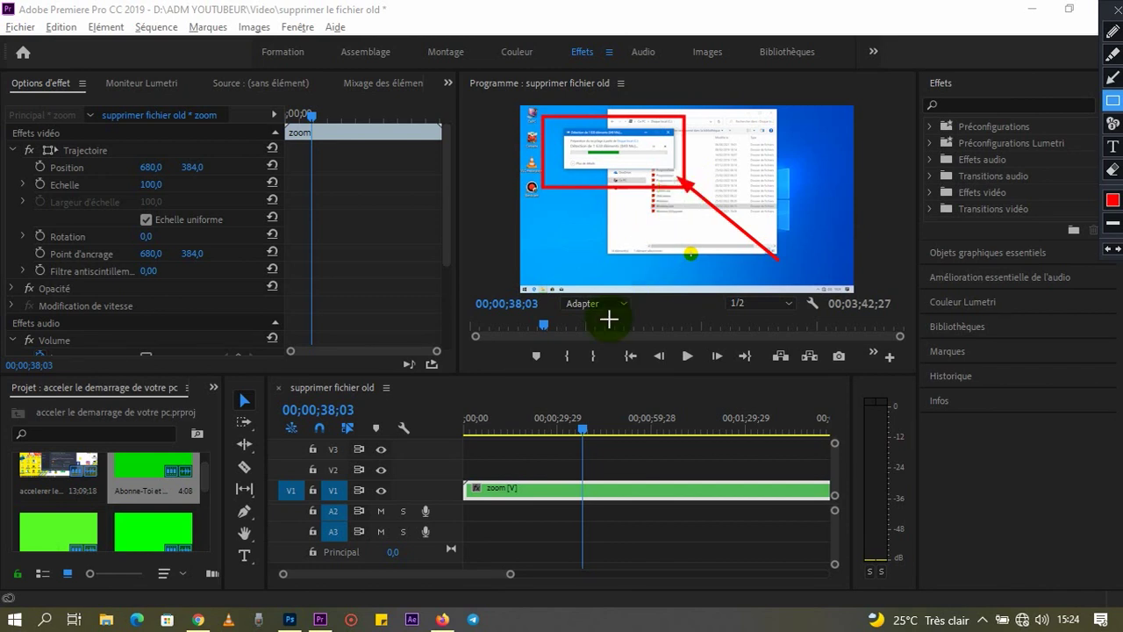
click(1113, 147)
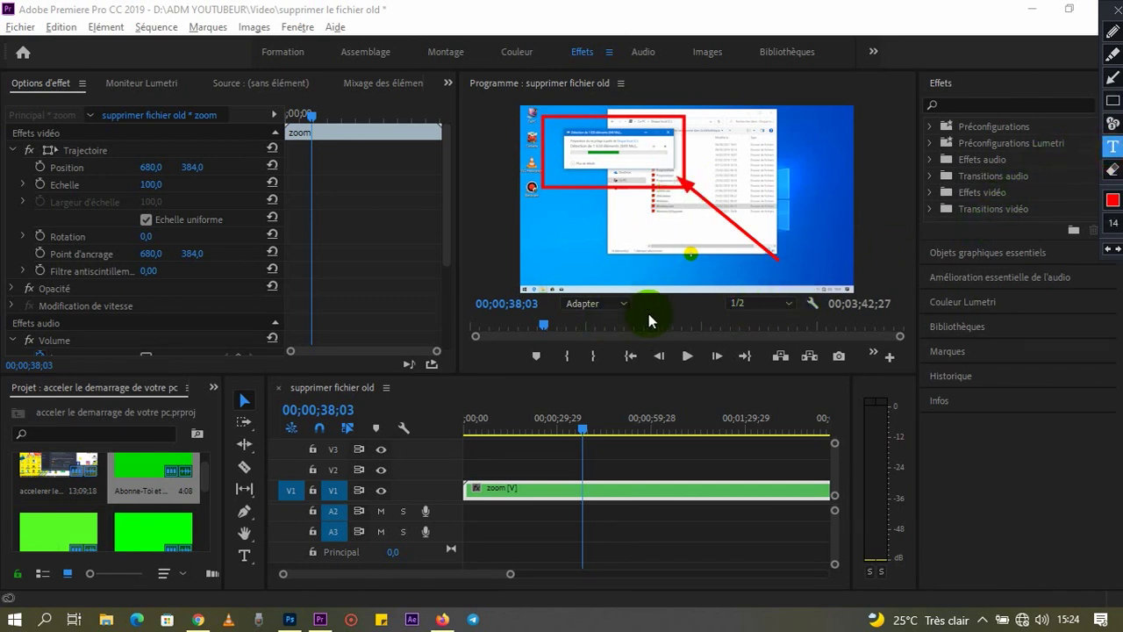
click(510, 227)
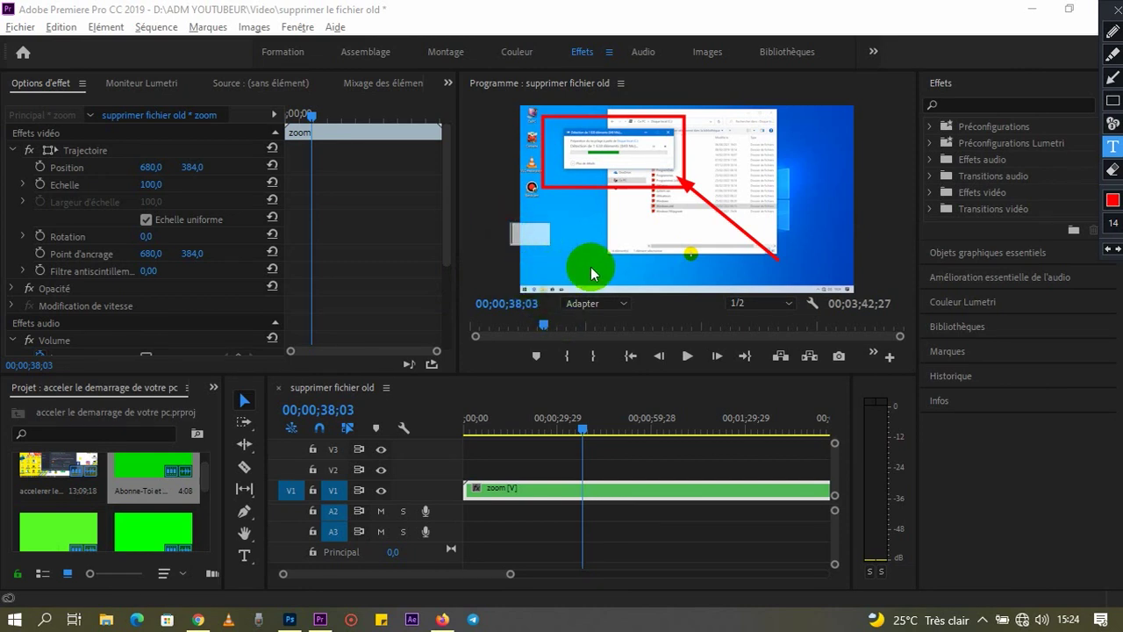
text(f)
text(louter)
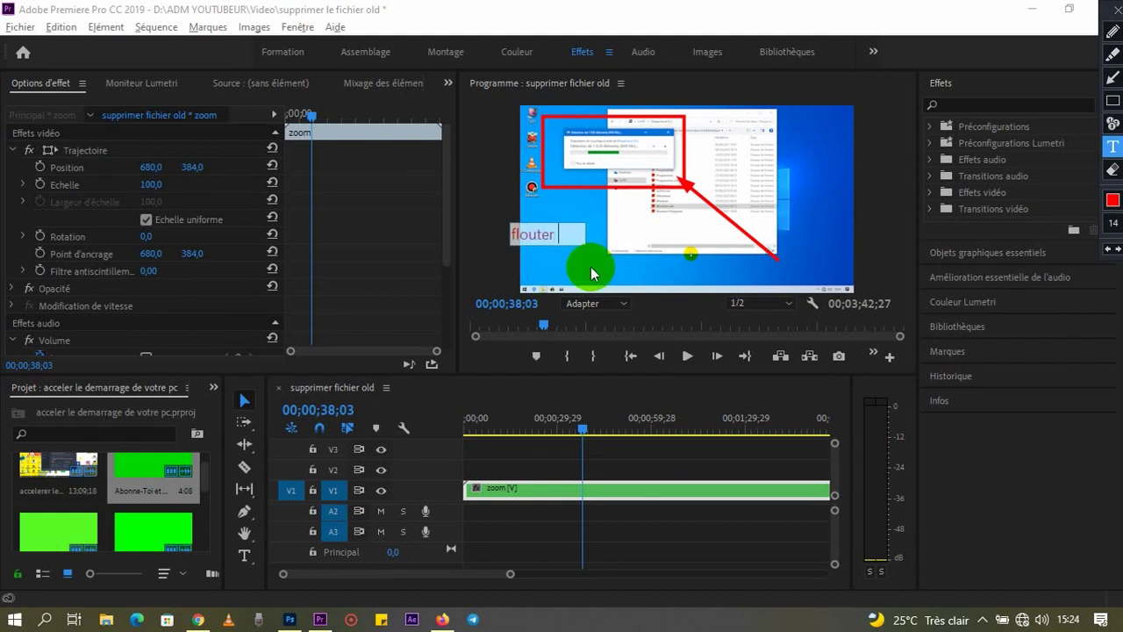
text( le ch)
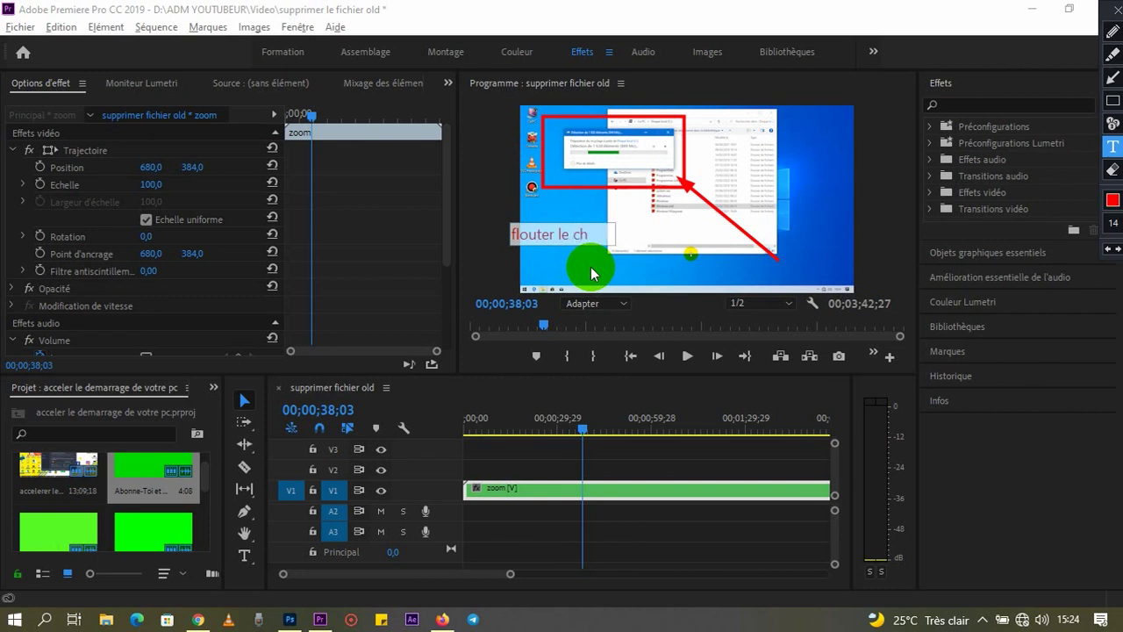
text(argement)
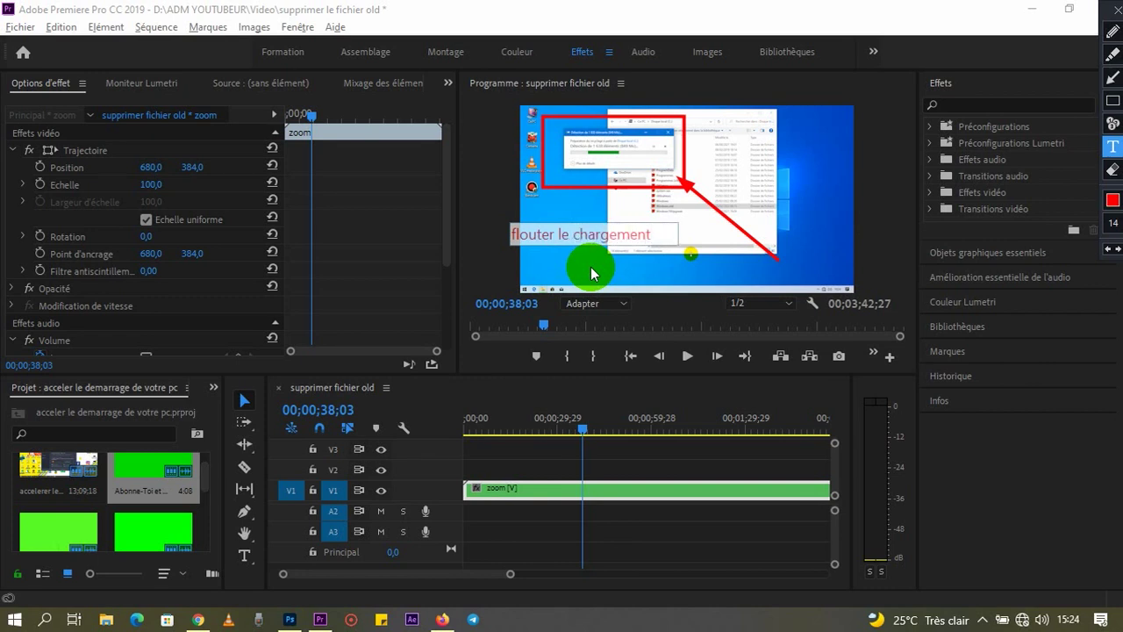
click(846, 249)
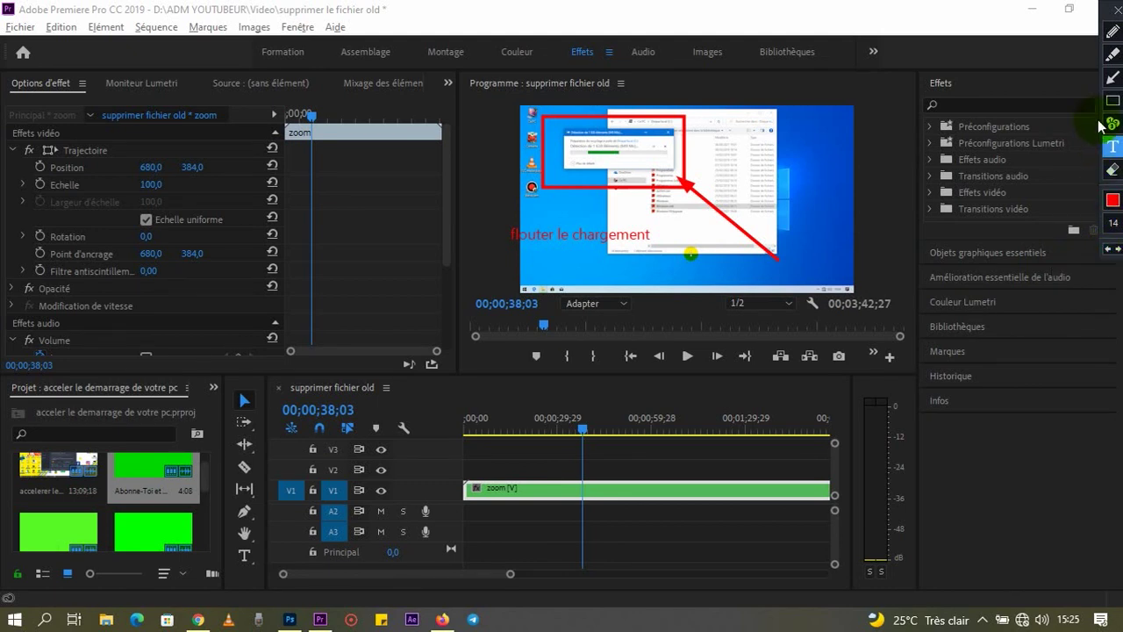
click(1117, 11)
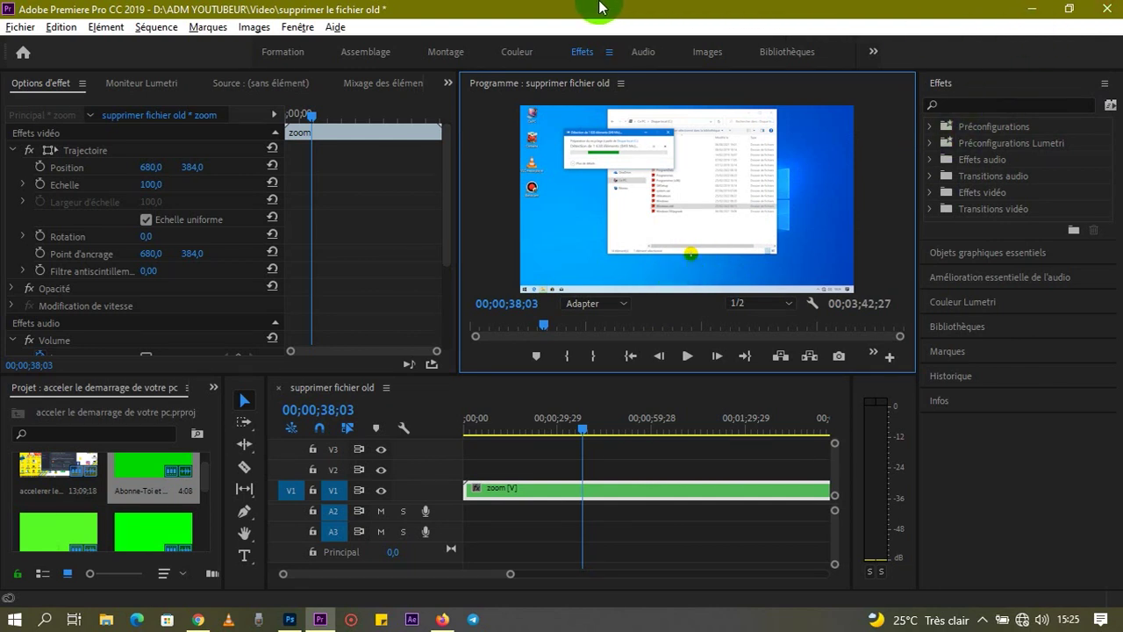
- Draw a red arrow toward the effects search and a red rectangle around the Effets heading
mouse_move(601, 7)
click(711, 10)
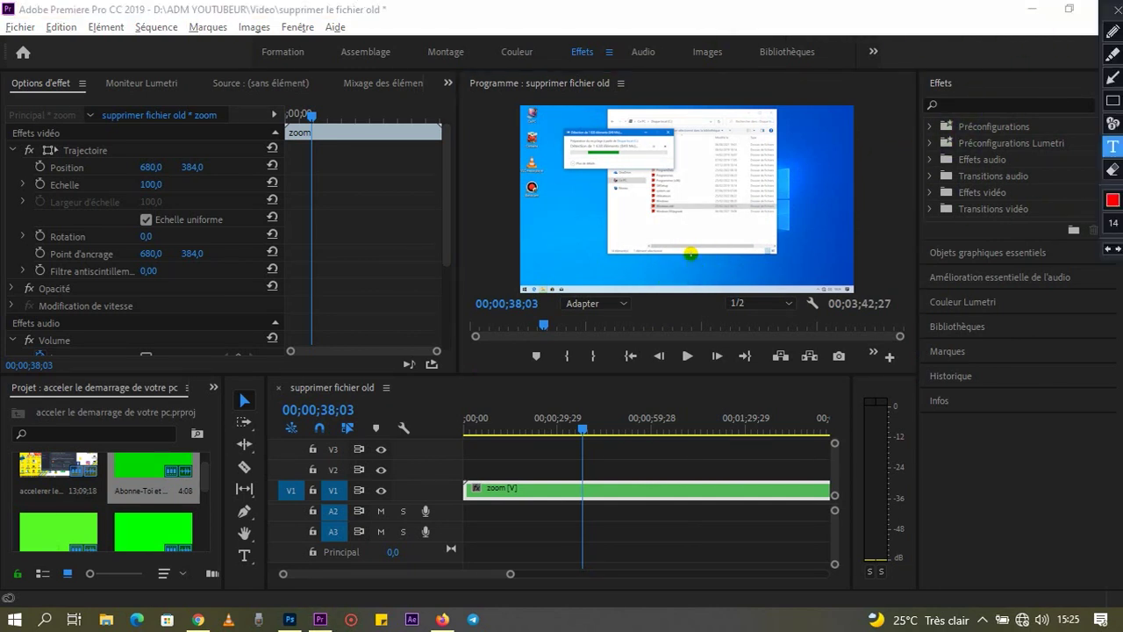
click(1112, 79)
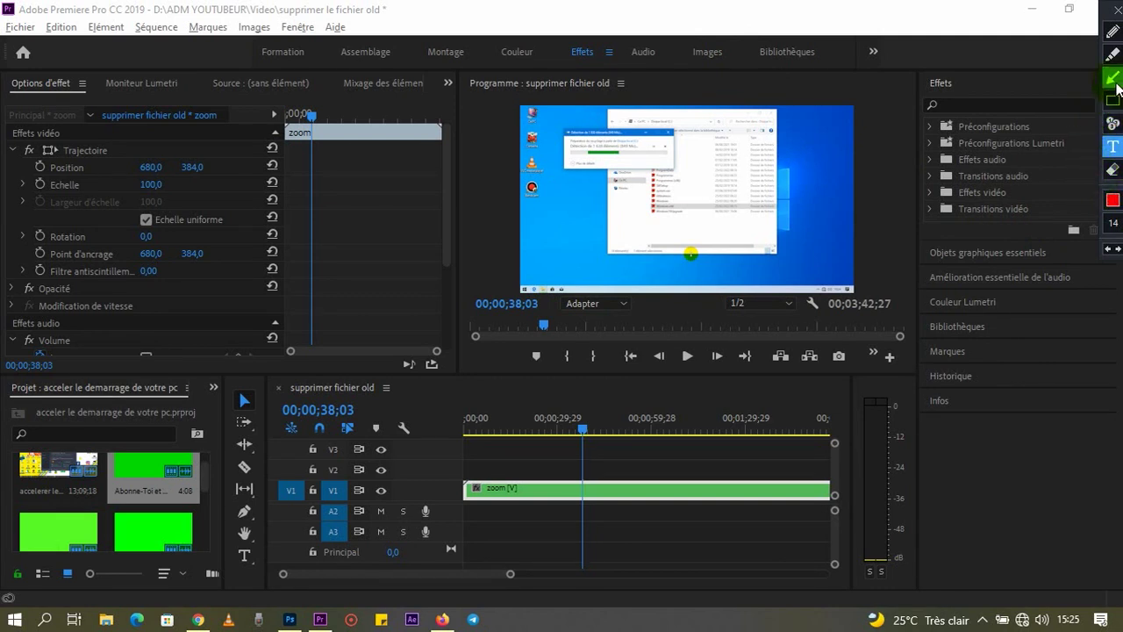
mouse_move(843, 167)
mouse_down()
mouse_move(935, 109)
mouse_move(932, 98)
mouse_up()
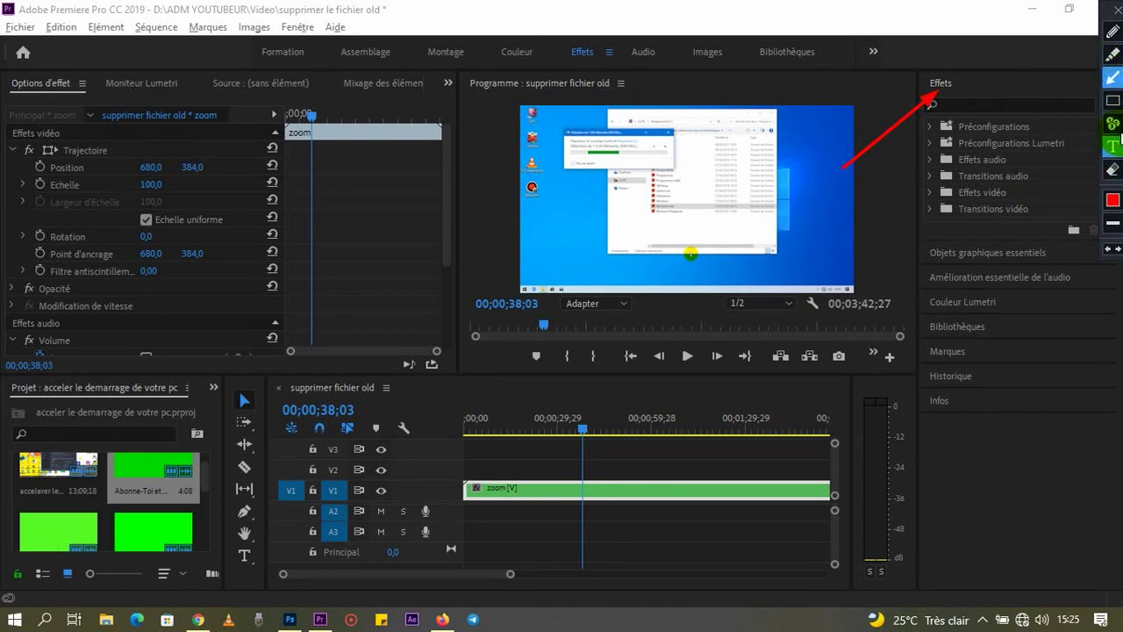
click(1113, 100)
drag(894, 67, 986, 100)
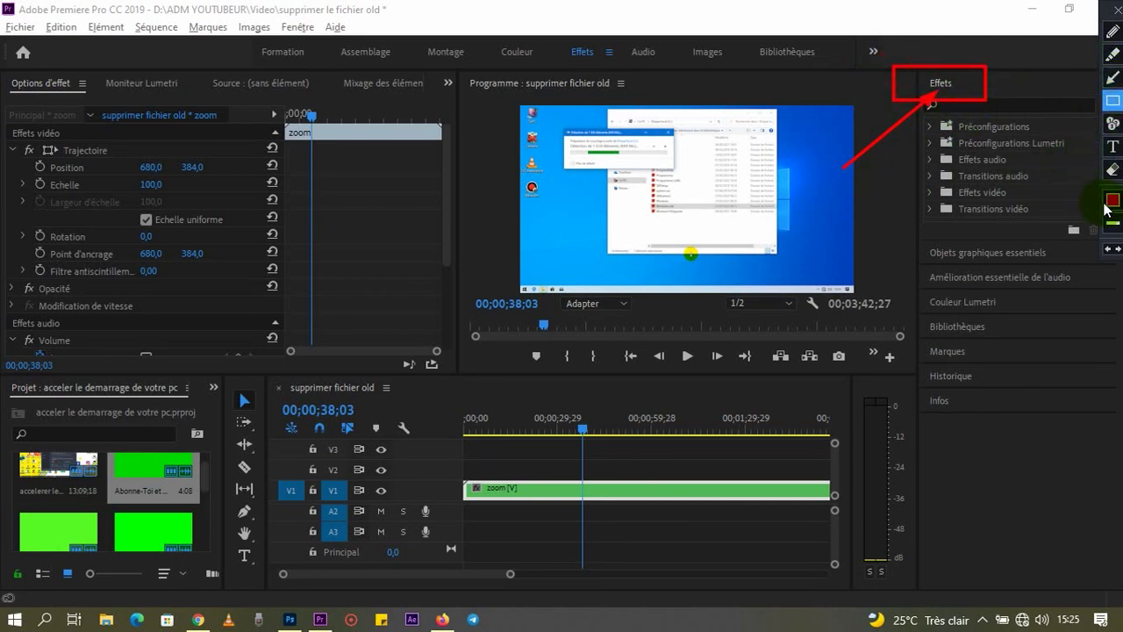
- Undo both annotations, redraw an arrow at the effects search, and save the project with Ctrl+S
click(1113, 250)
click(1113, 249)
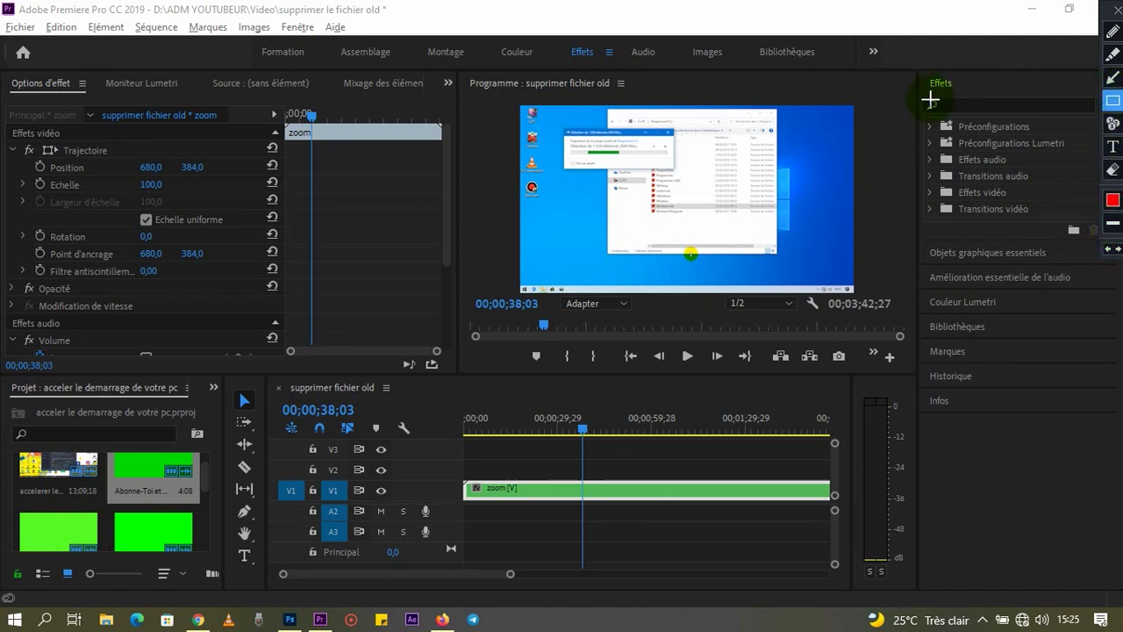
click(1110, 79)
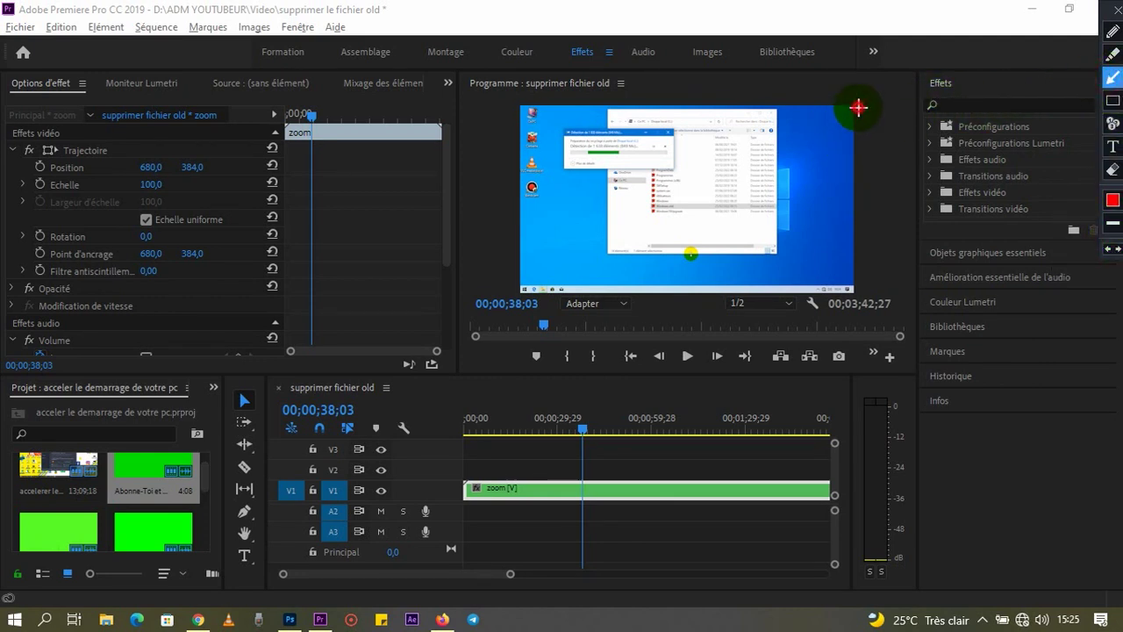
drag(859, 107, 941, 107)
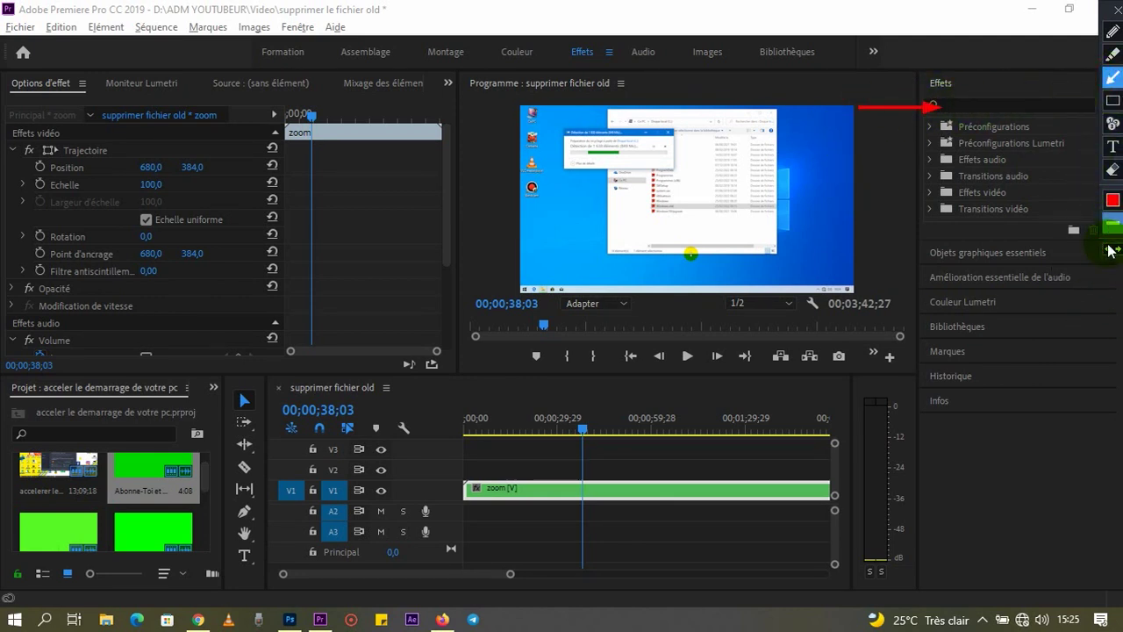
key(ctrl+s)
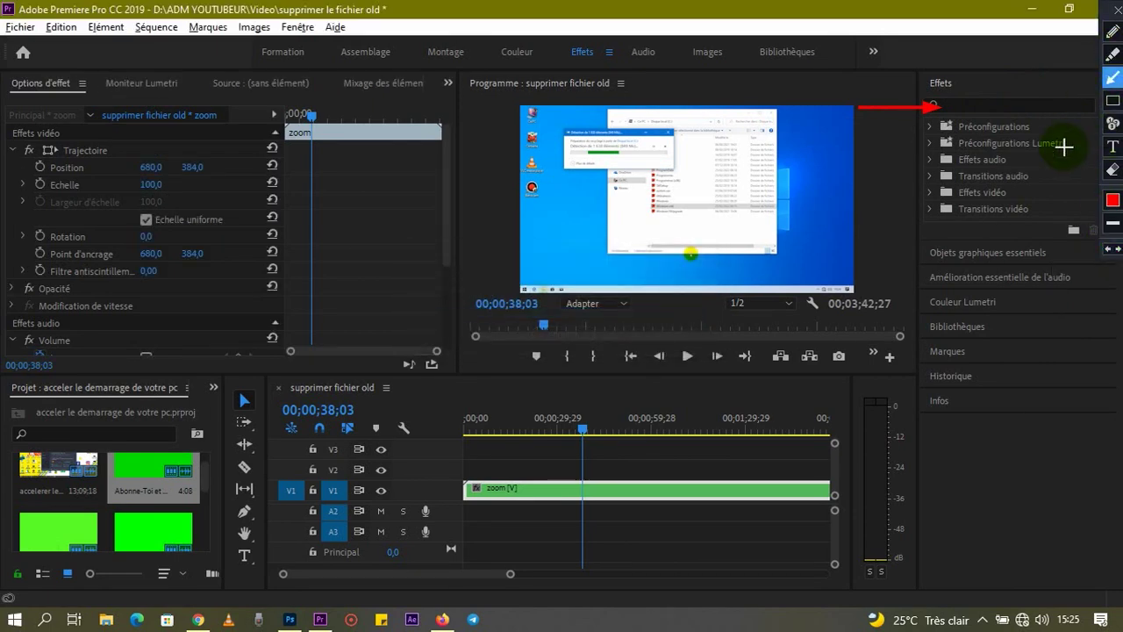
click(1116, 7)
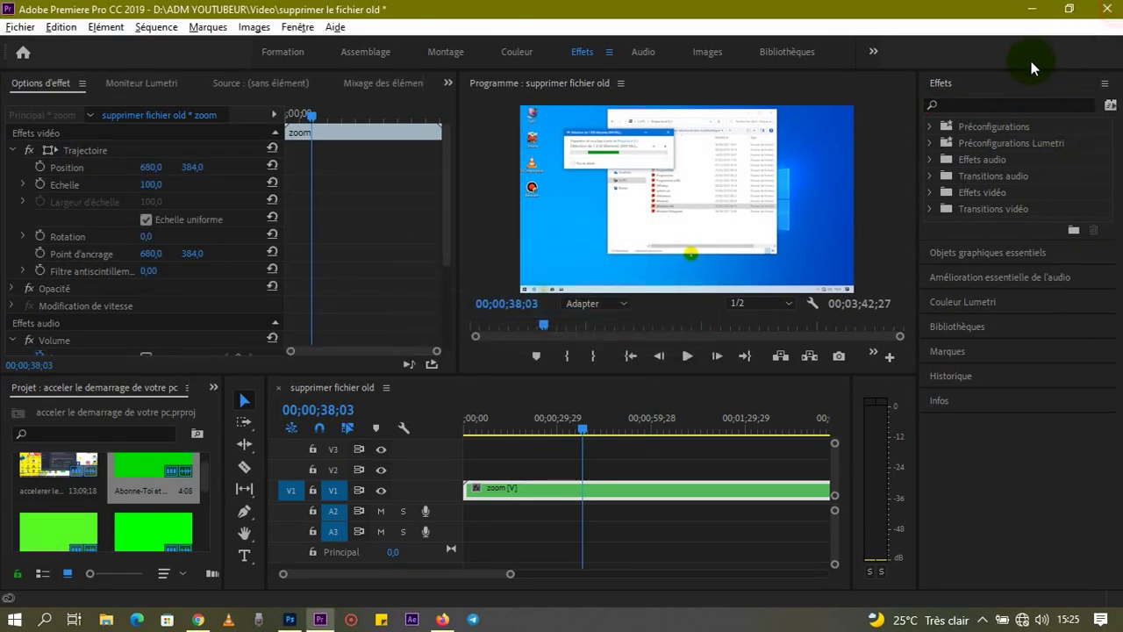
- Search the effects for 'flou ga' to reveal Flou gaussien under Effets vidéo > Netteté
click(962, 104)
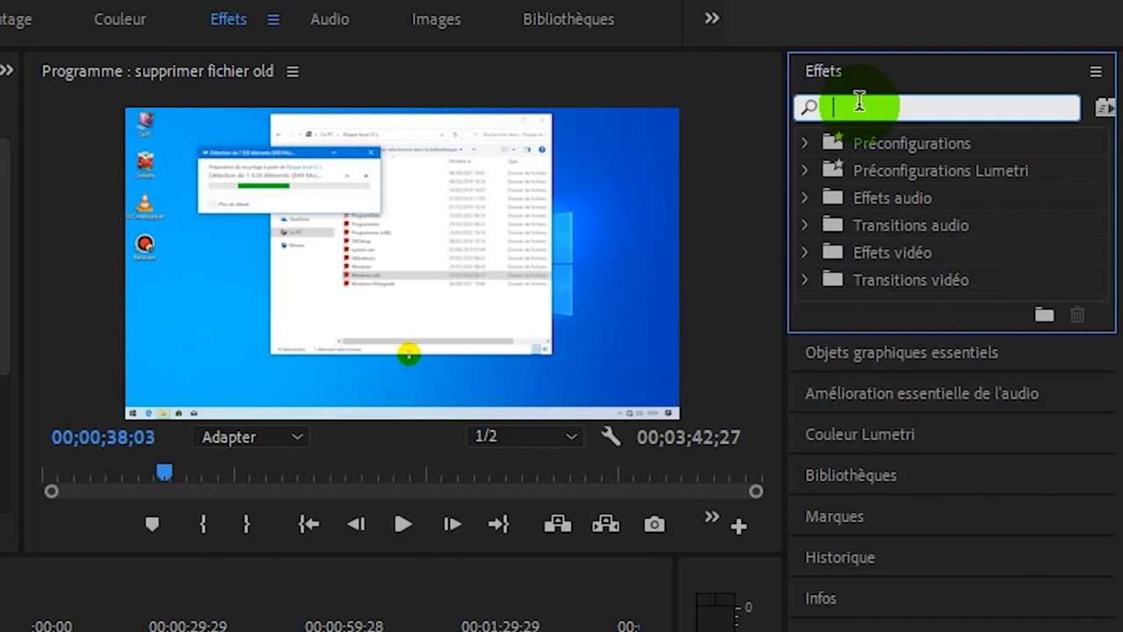
text(flou)
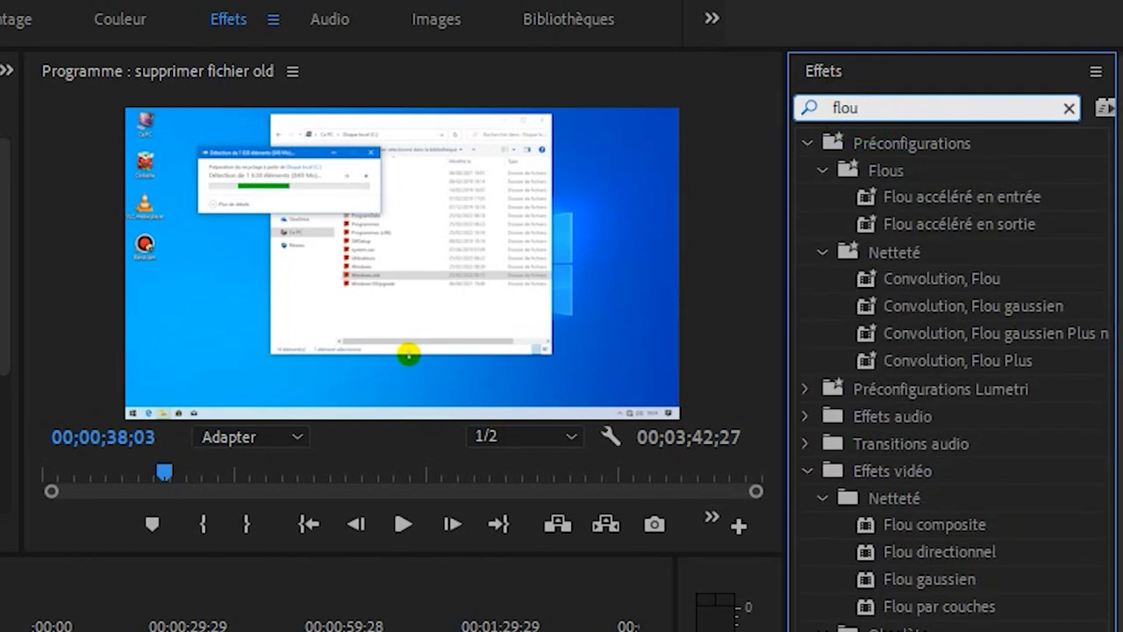
text( g)
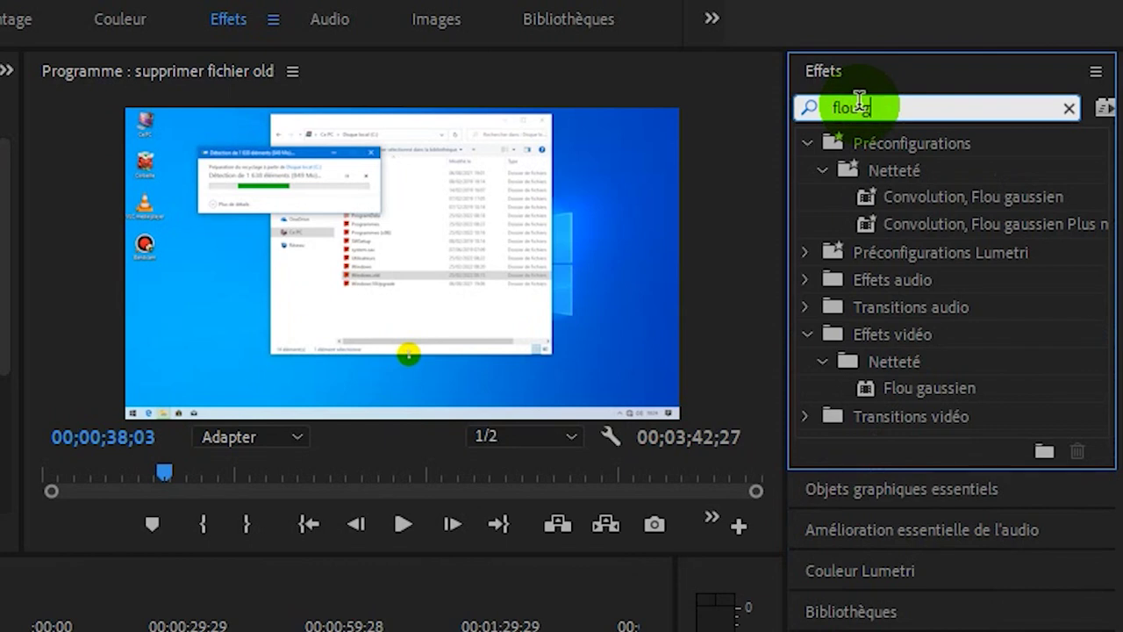
text(aussien)
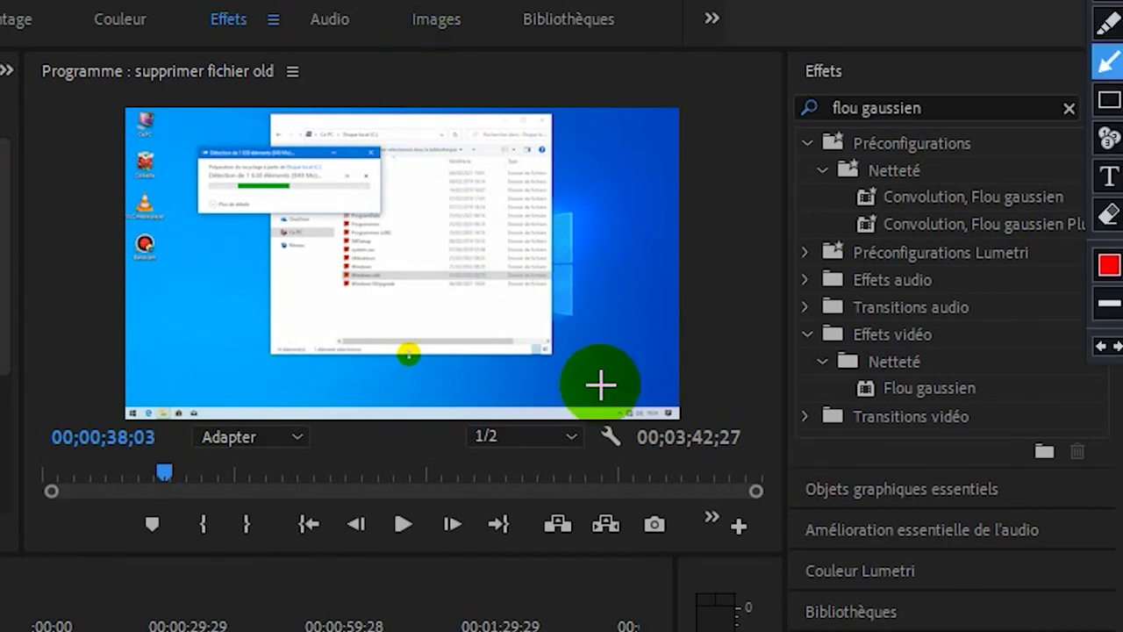
drag(670, 555, 848, 400)
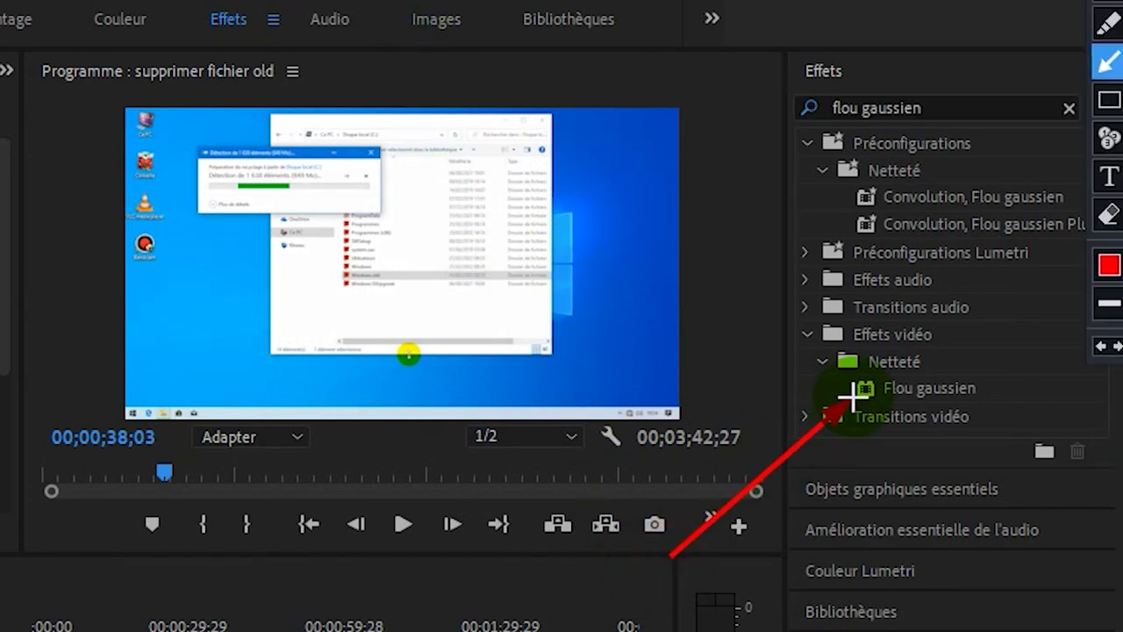
click(1109, 99)
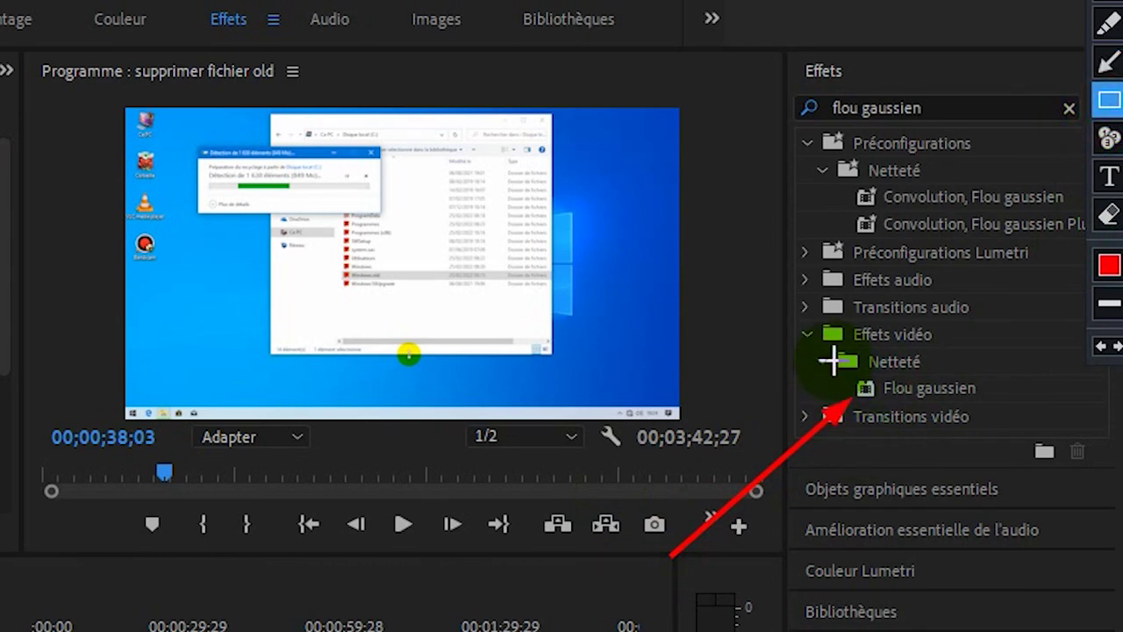
mouse_move(830, 359)
mouse_down()
mouse_move(937, 422)
mouse_move(1025, 412)
mouse_up()
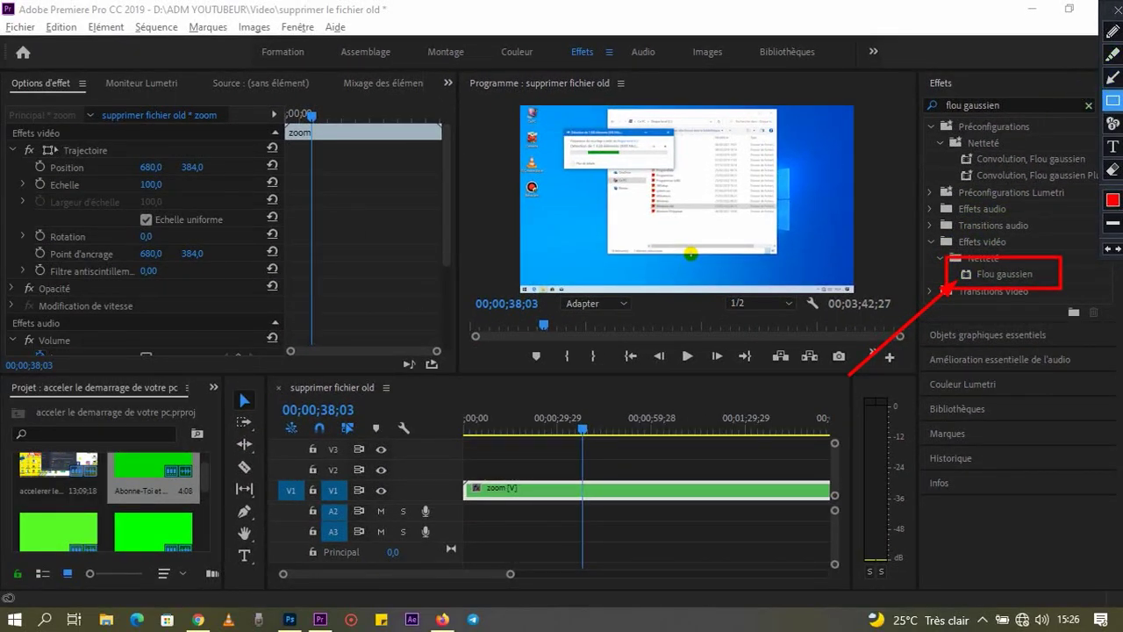
- Drag Flou gaussien from the Effets panel onto the zoom clip on track V1
click(1116, 10)
click(969, 273)
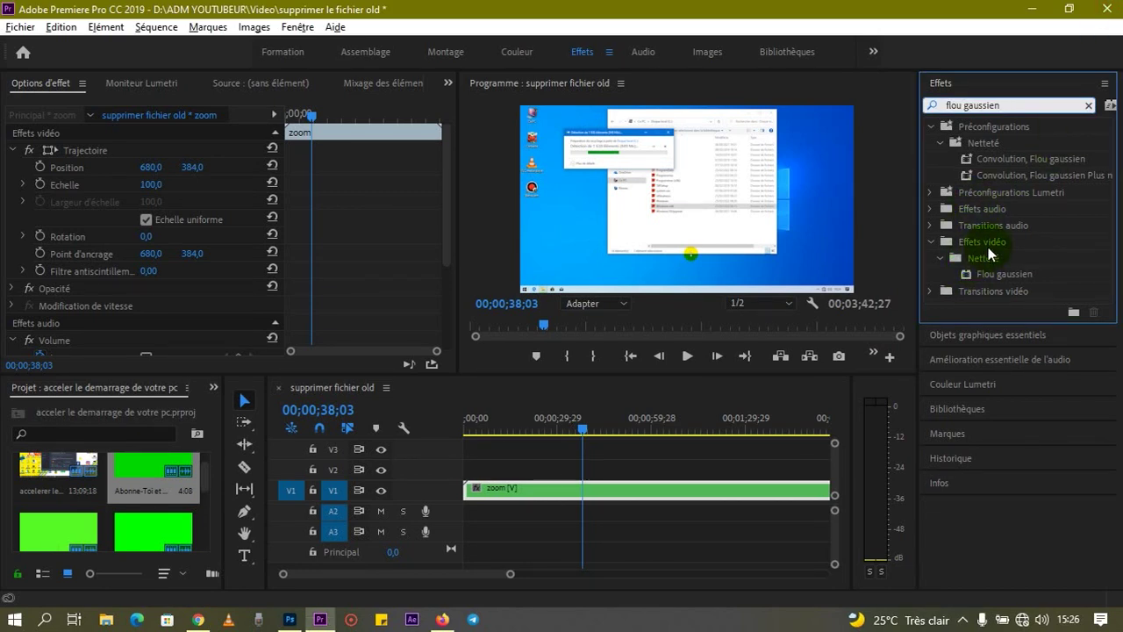
drag(981, 272, 579, 504)
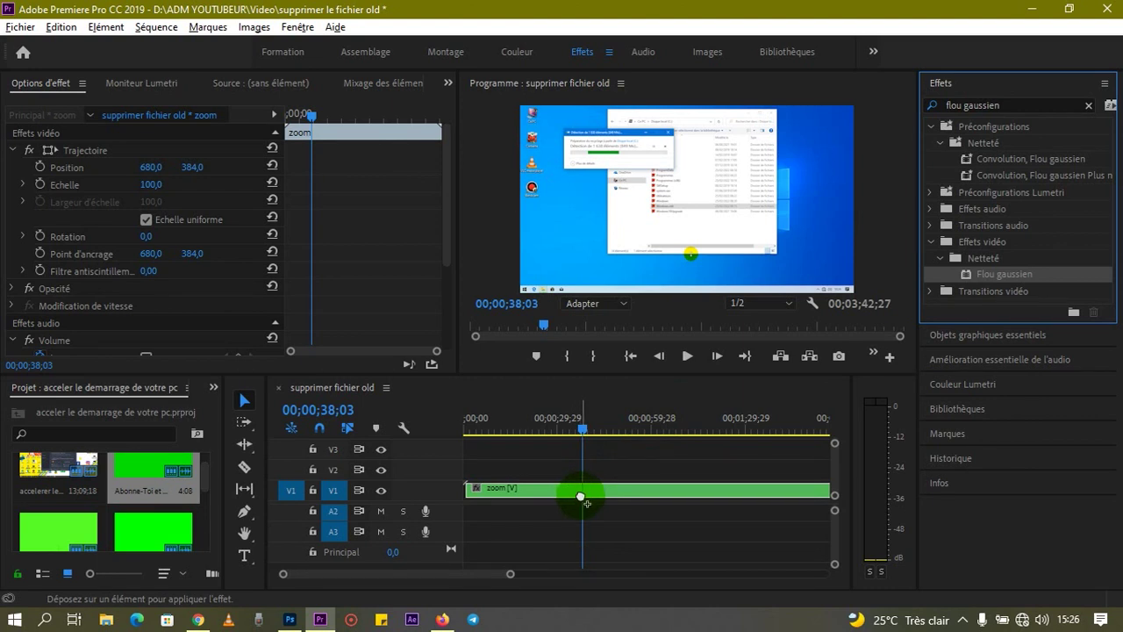
drag(580, 497, 587, 496)
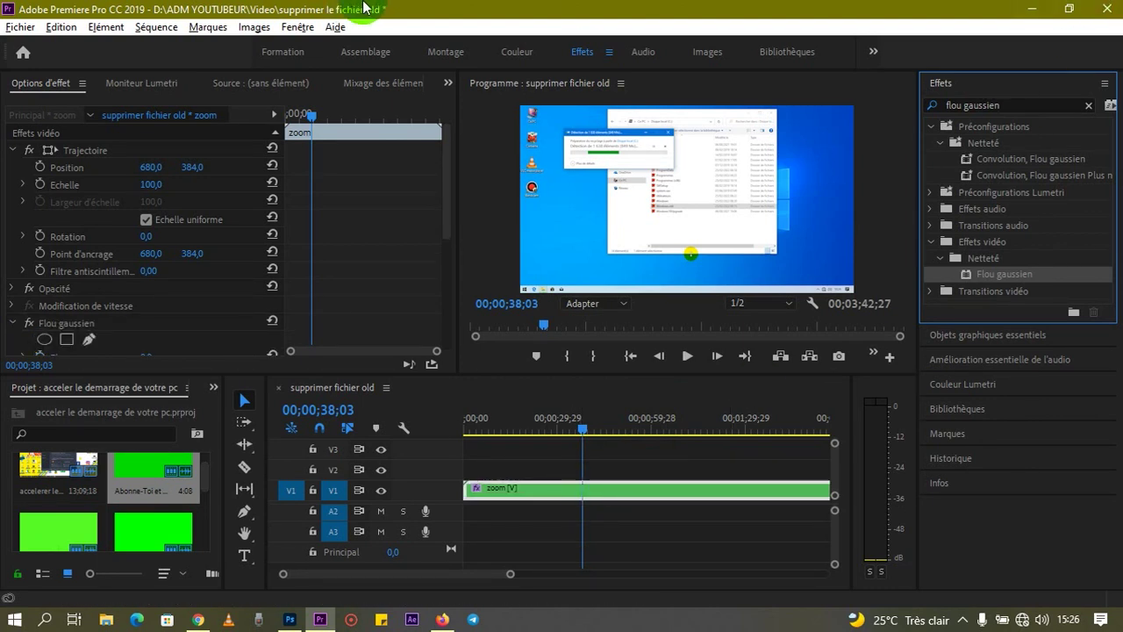
- Annotate the top-left panel area with an on-screen arrow and rectangle
mouse_move(632, 9)
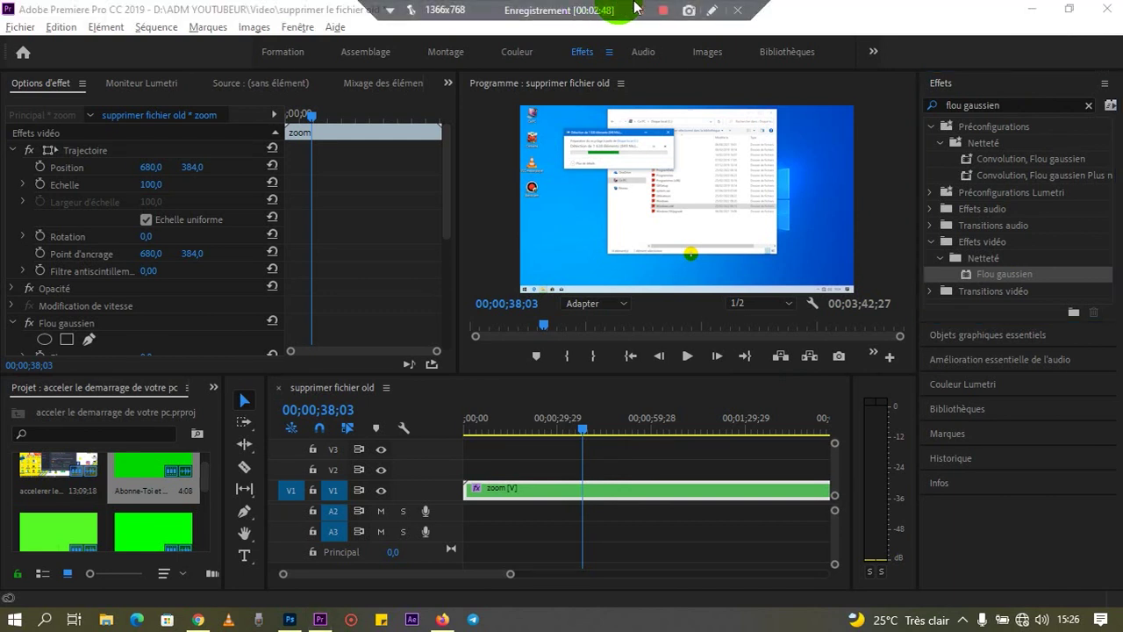
click(712, 10)
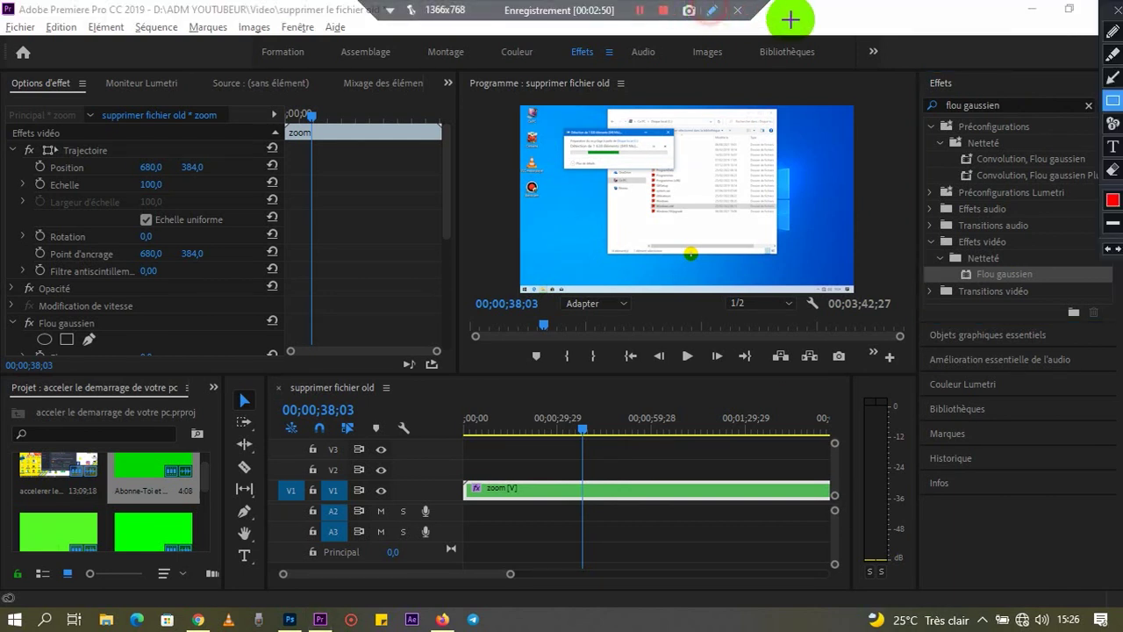
click(1108, 80)
mouse_move(200, 217)
mouse_down()
mouse_move(56, 106)
mouse_move(66, 99)
mouse_up()
click(1113, 100)
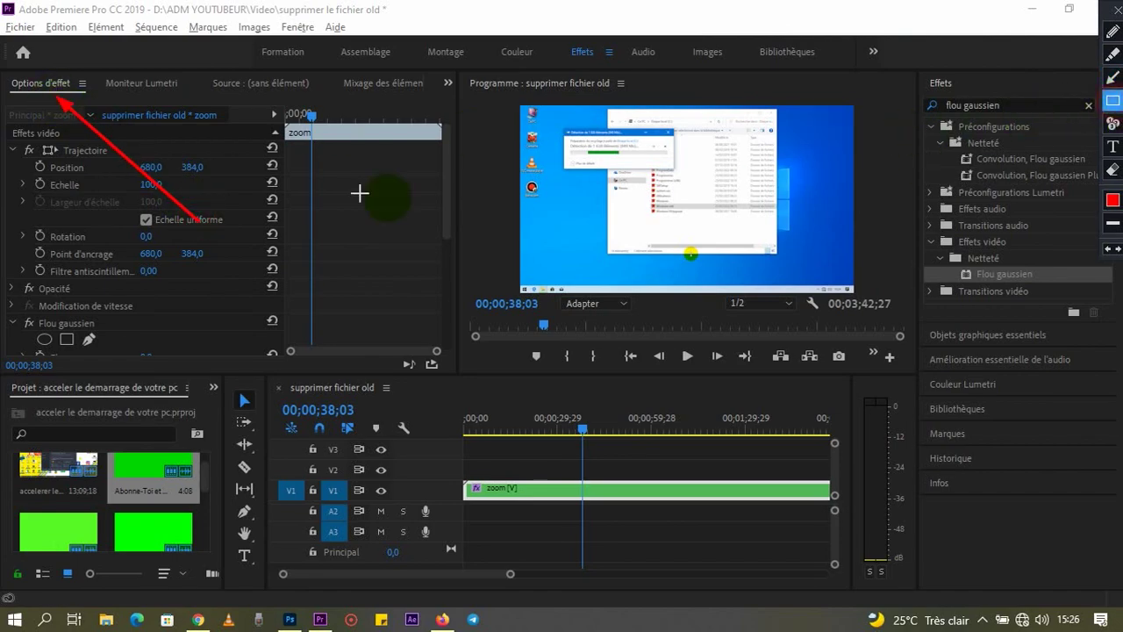
drag(2, 72, 84, 106)
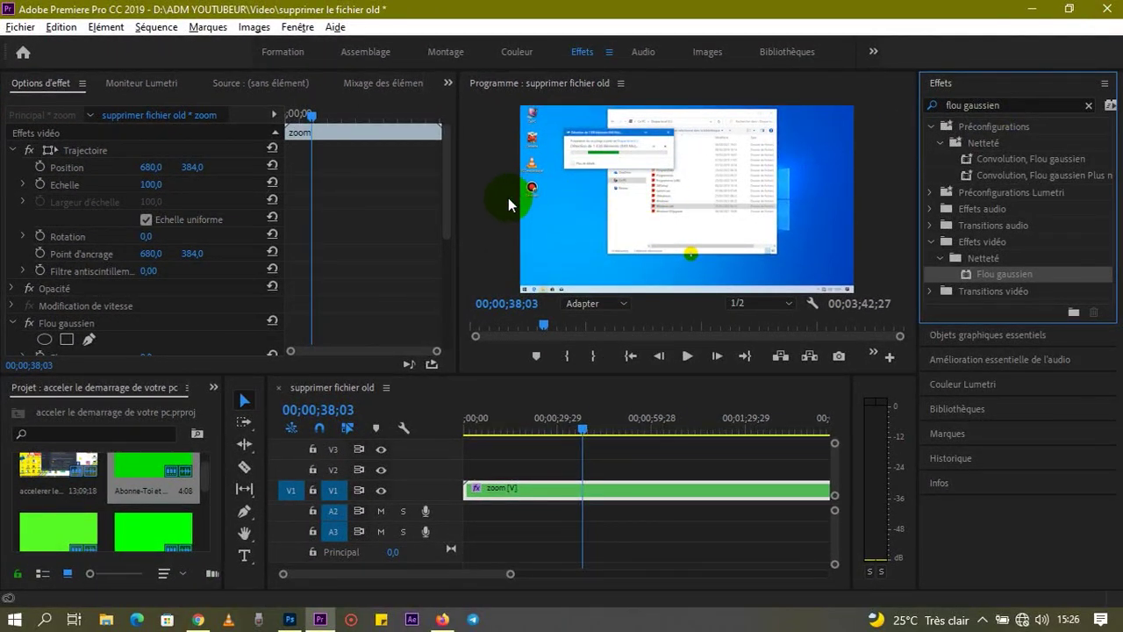
- Review Flou gaussien in Options d'effet (Flou 0,0, Horizontal et vertical), undoing the last drag
drag(449, 204, 449, 244)
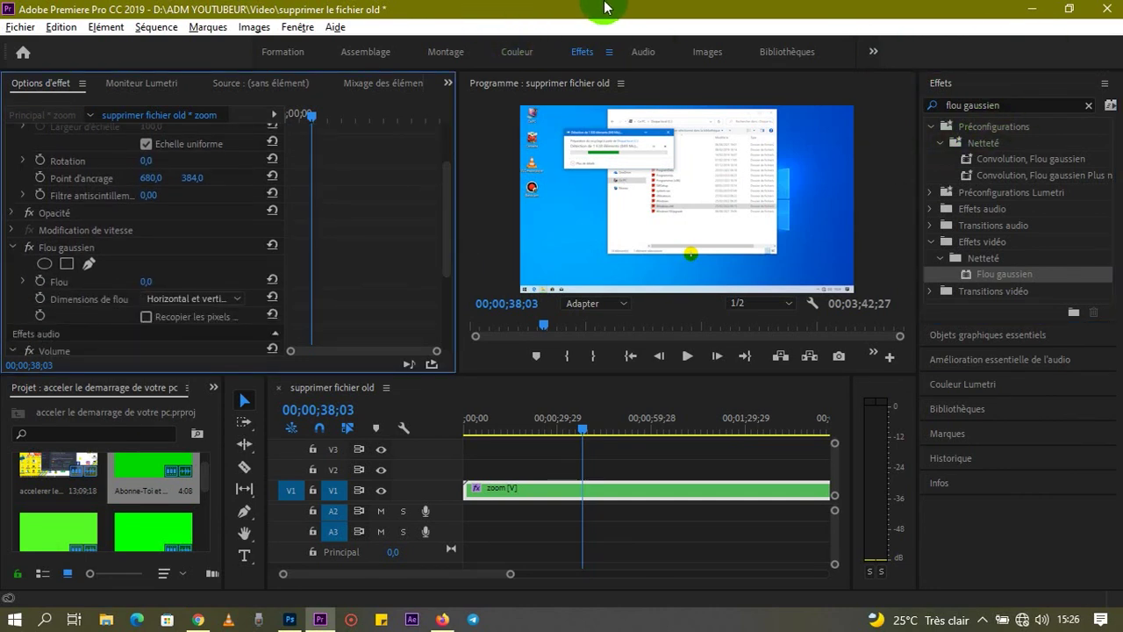
mouse_move(606, 7)
click(711, 10)
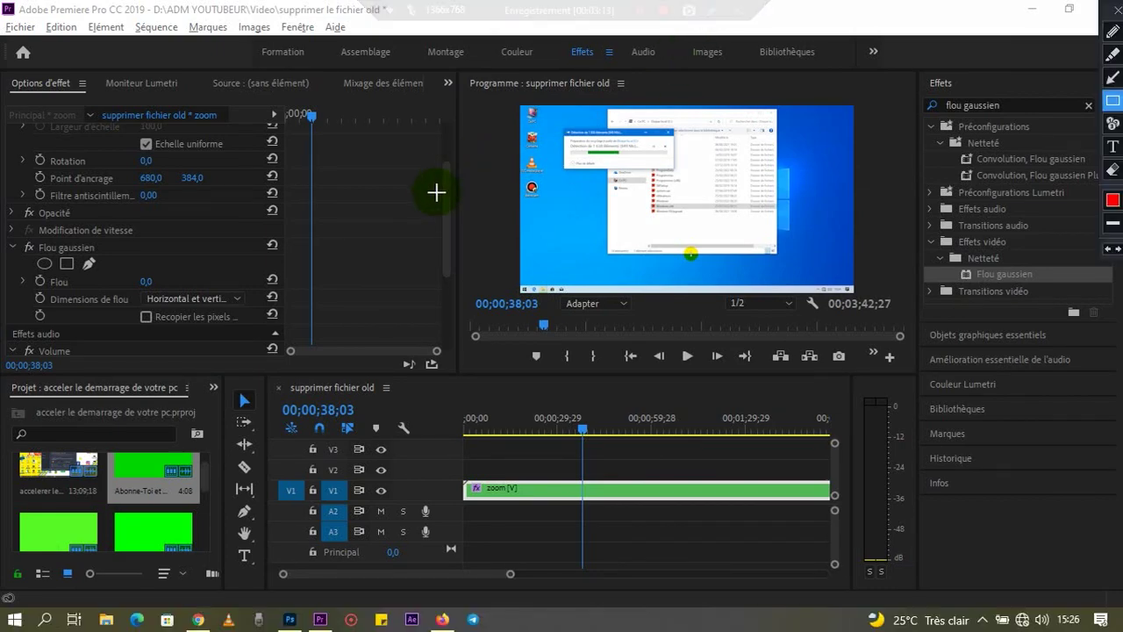
drag(390, 259, 112, 250)
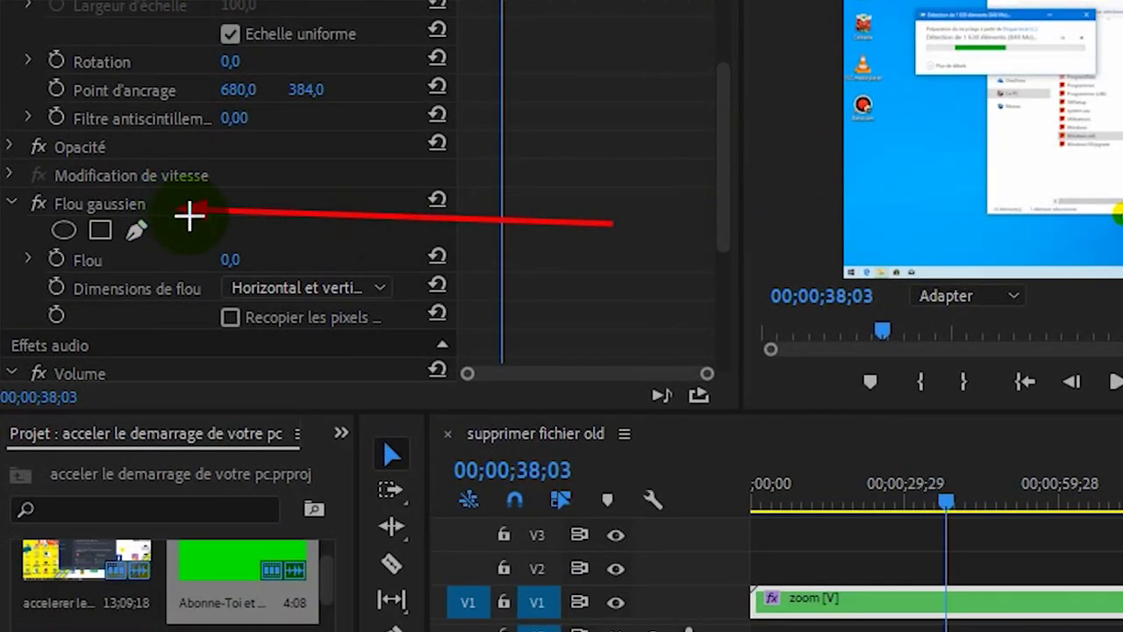
drag(519, 301, 252, 260)
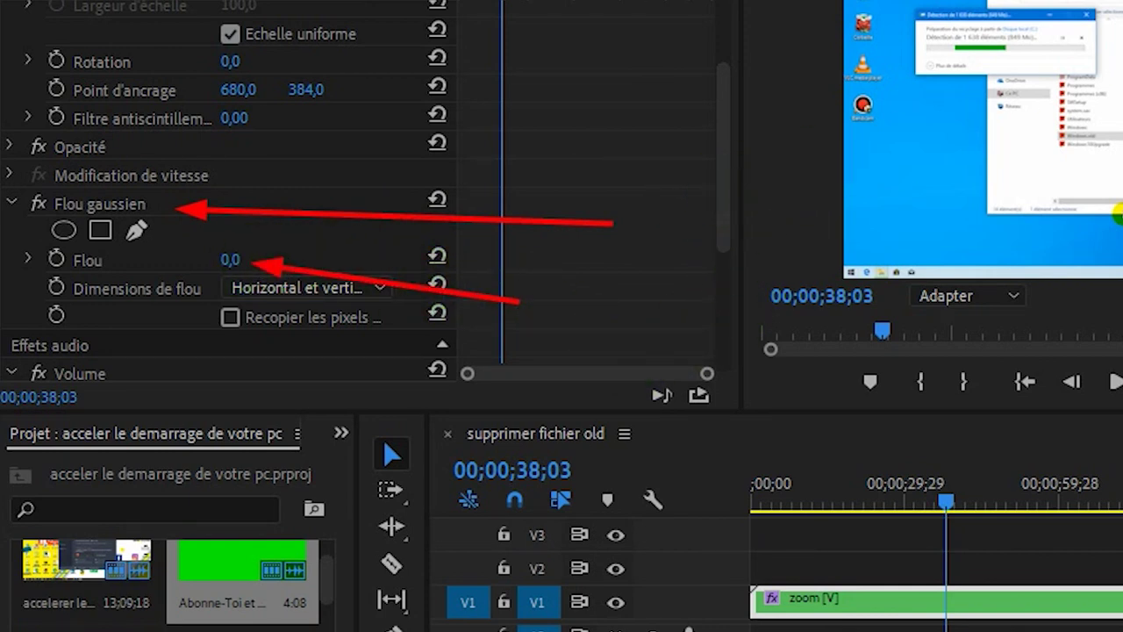
key(ctrl+z)
key(ctrl+z)
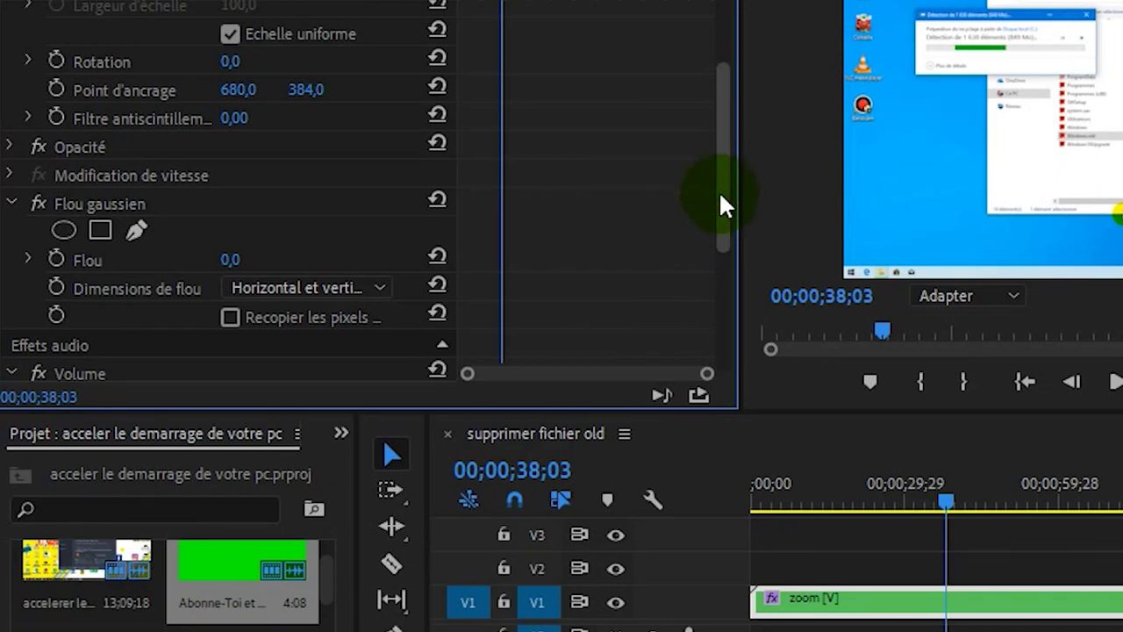
- Scrub the Flou gaussien blur amount up through 12,0 to 25,0
scroll(732, 215, down, 1)
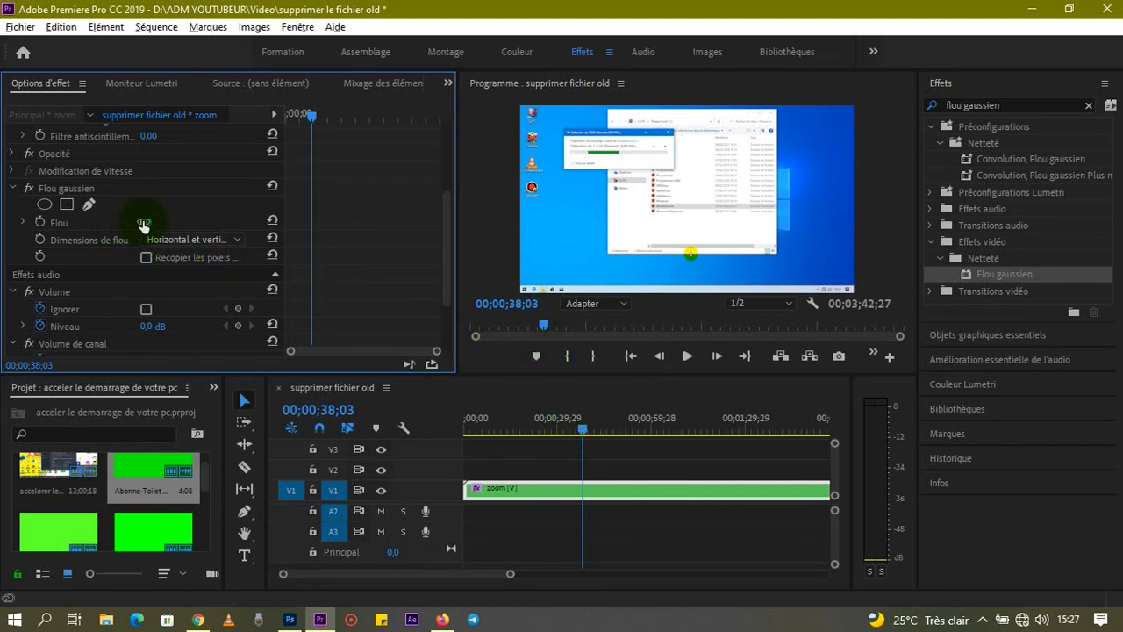
drag(145, 222, 176, 222)
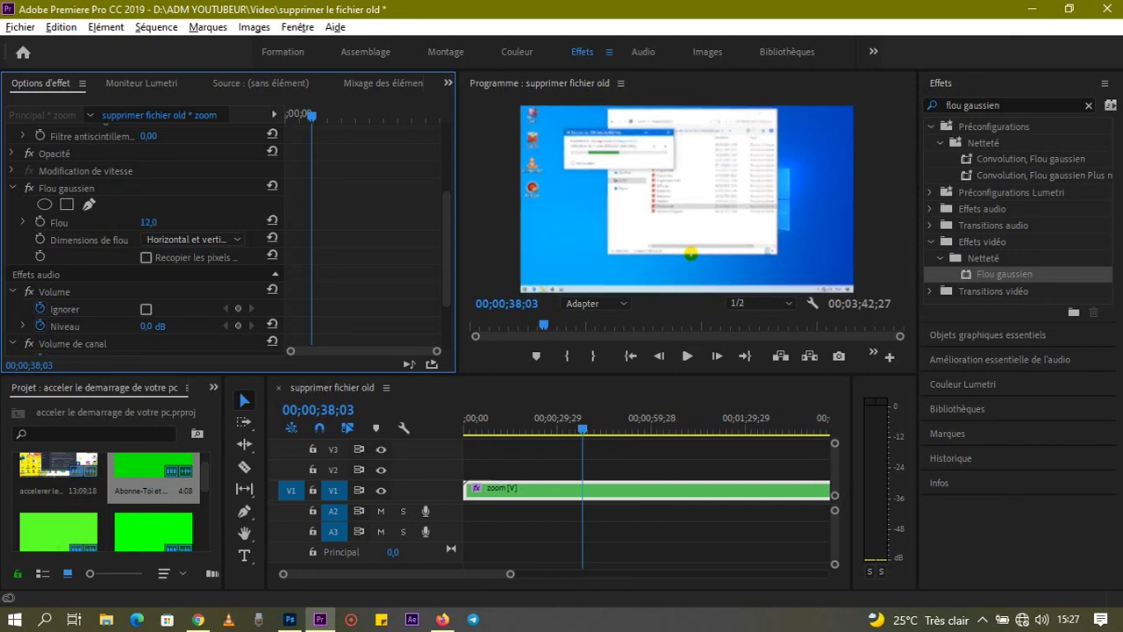
drag(148, 222, 162, 222)
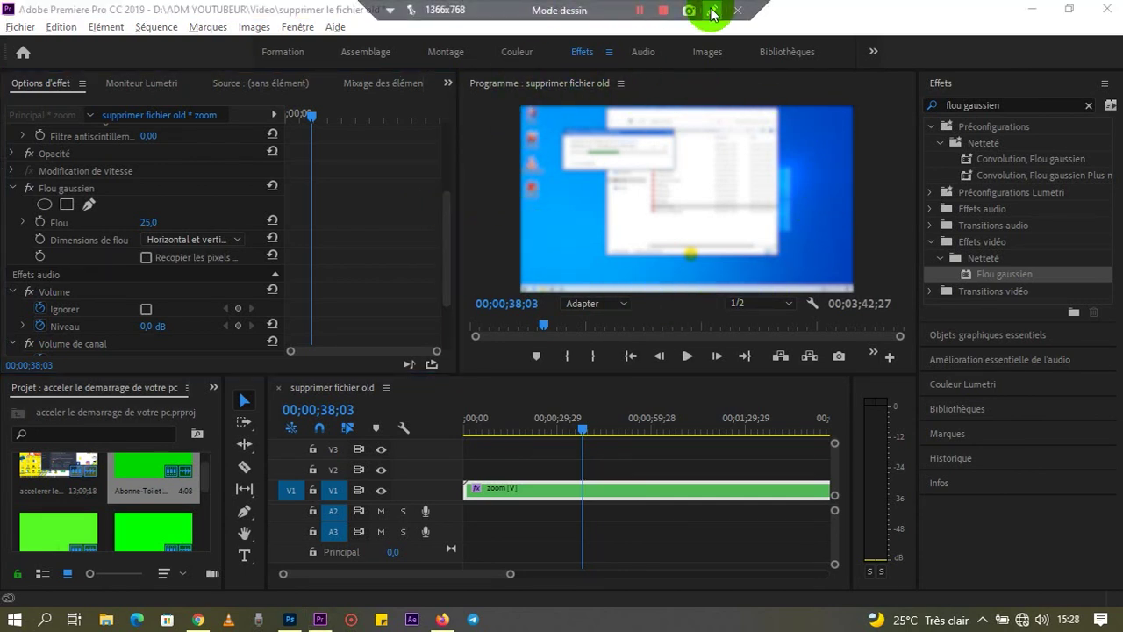
click(713, 11)
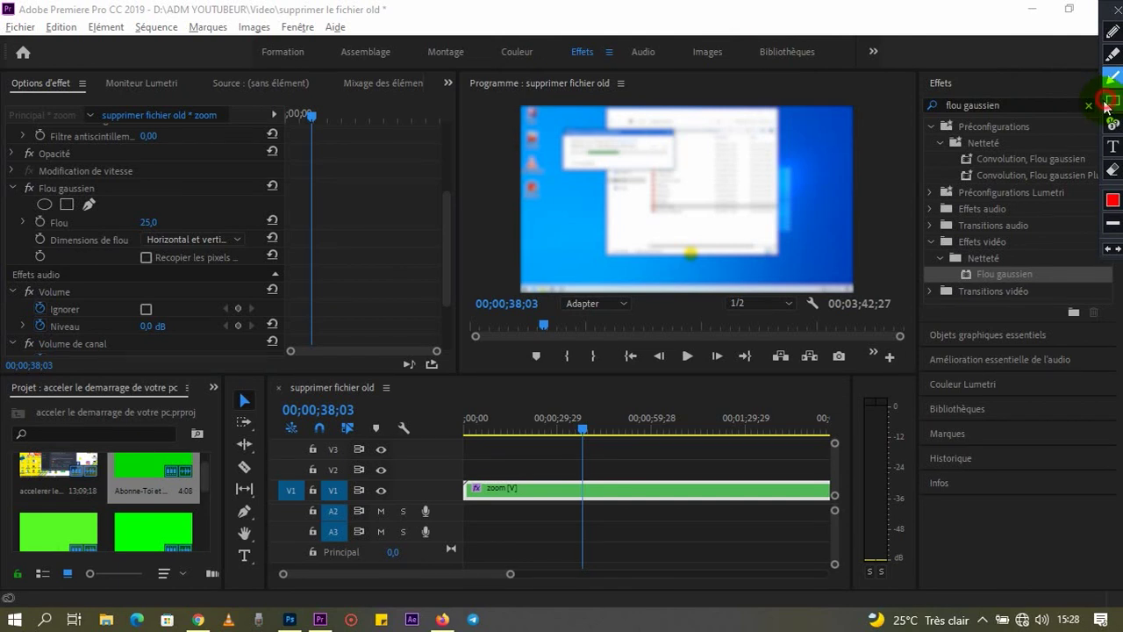
drag(513, 102, 864, 299)
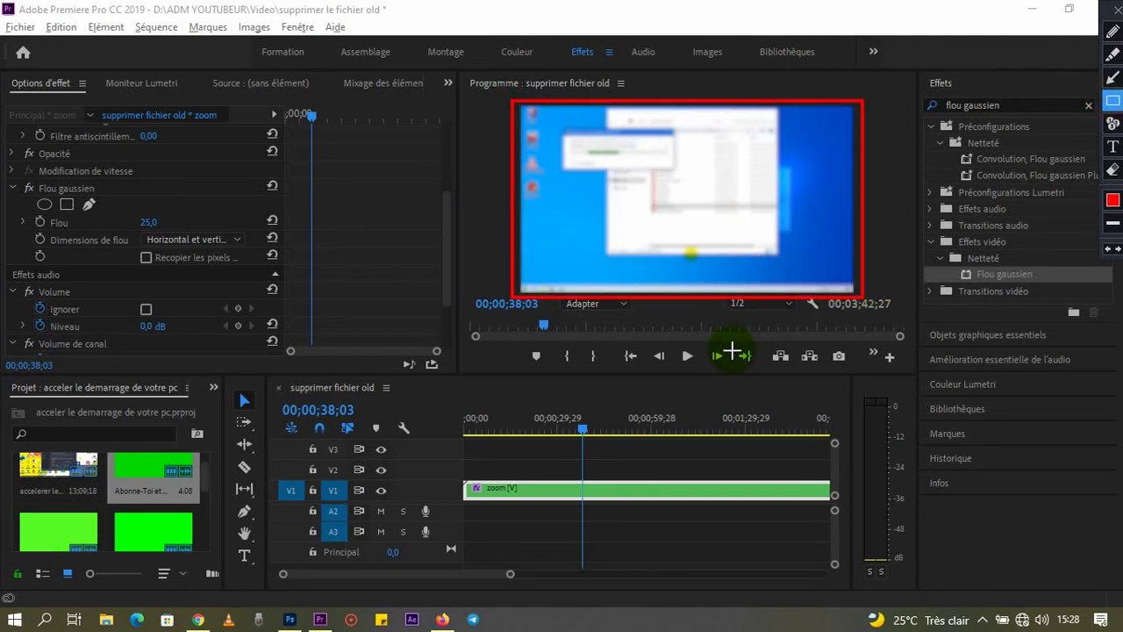
click(1112, 32)
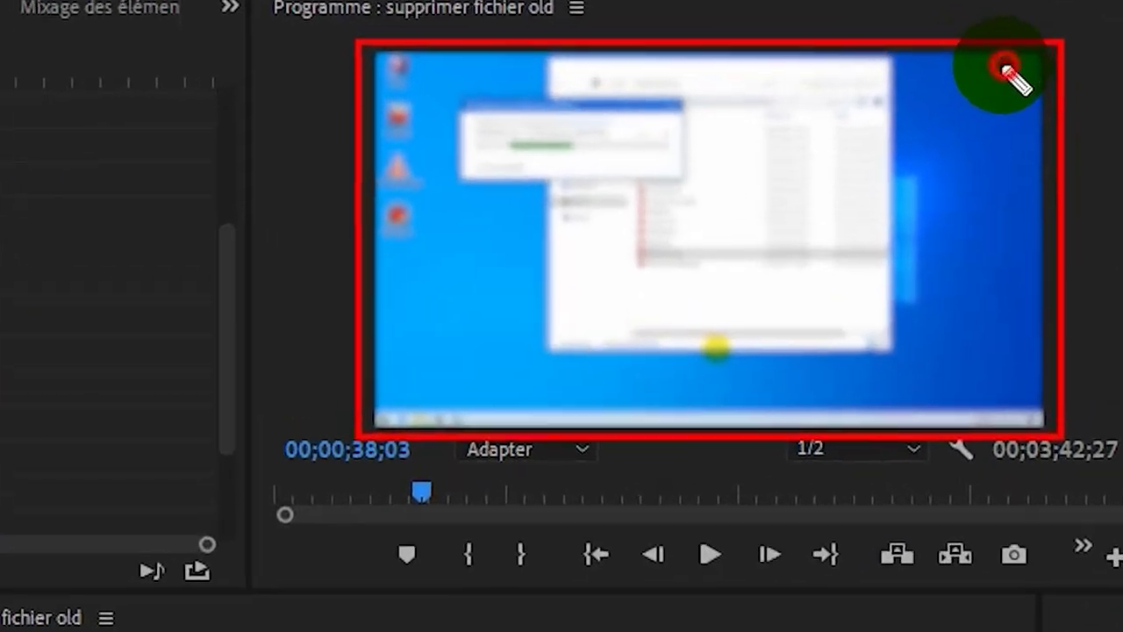
drag(1007, 65, 533, 348)
drag(504, 46, 1023, 398)
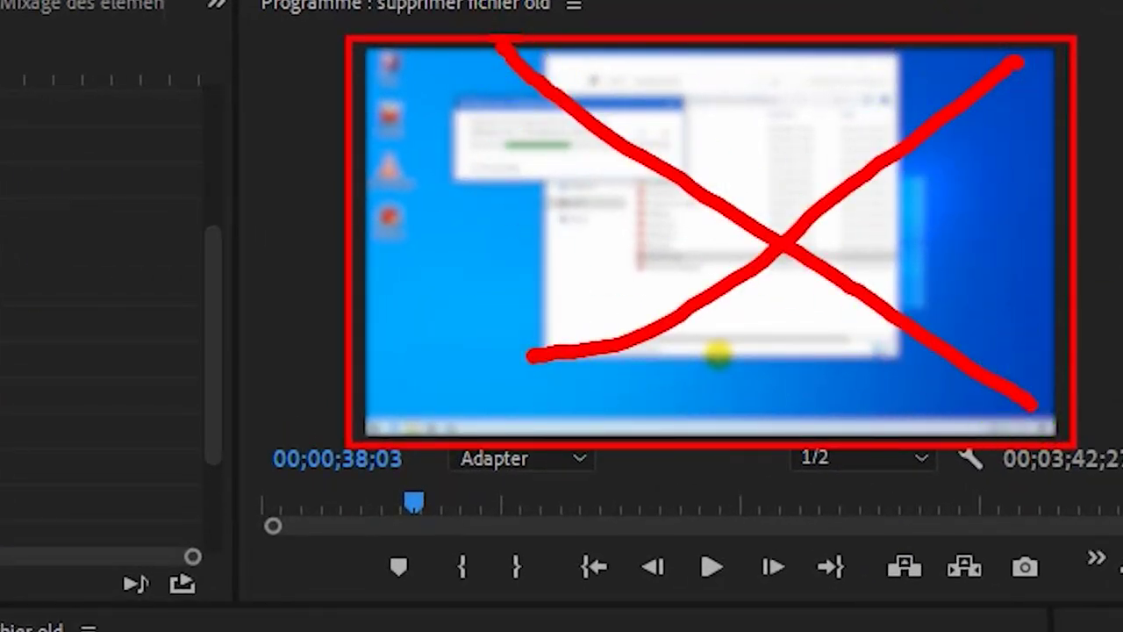
key(Escape)
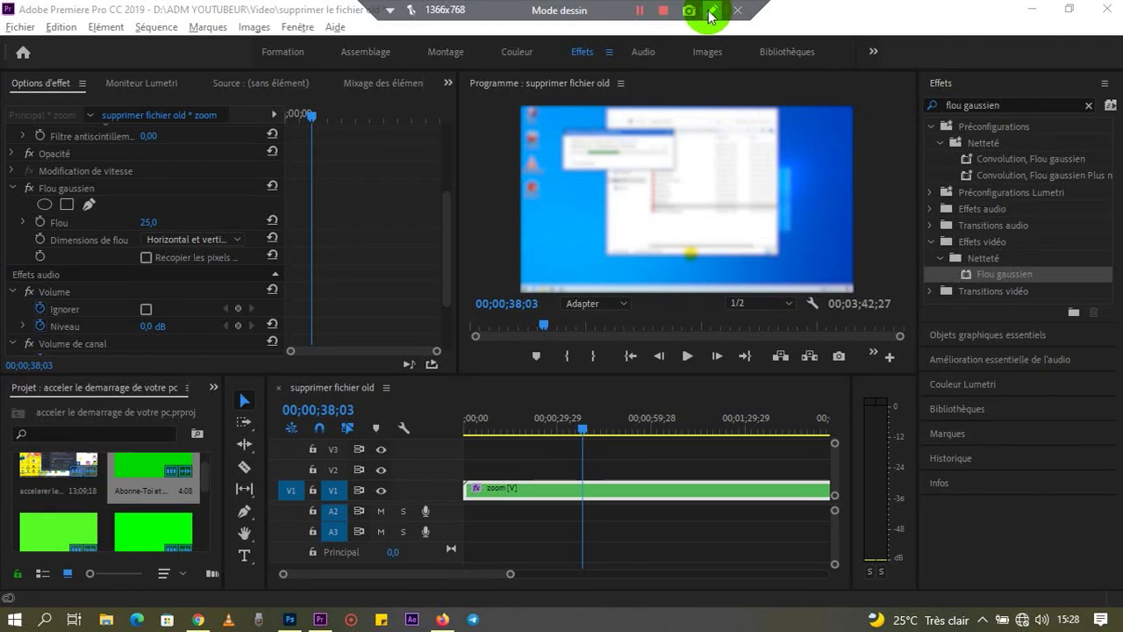
click(710, 12)
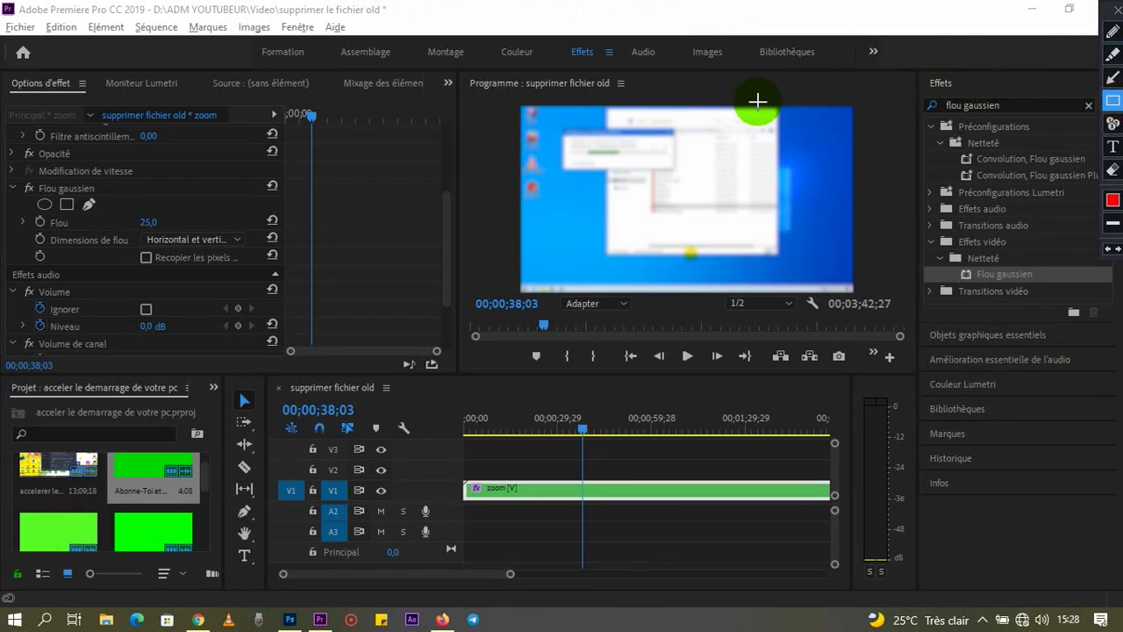
drag(554, 120, 689, 174)
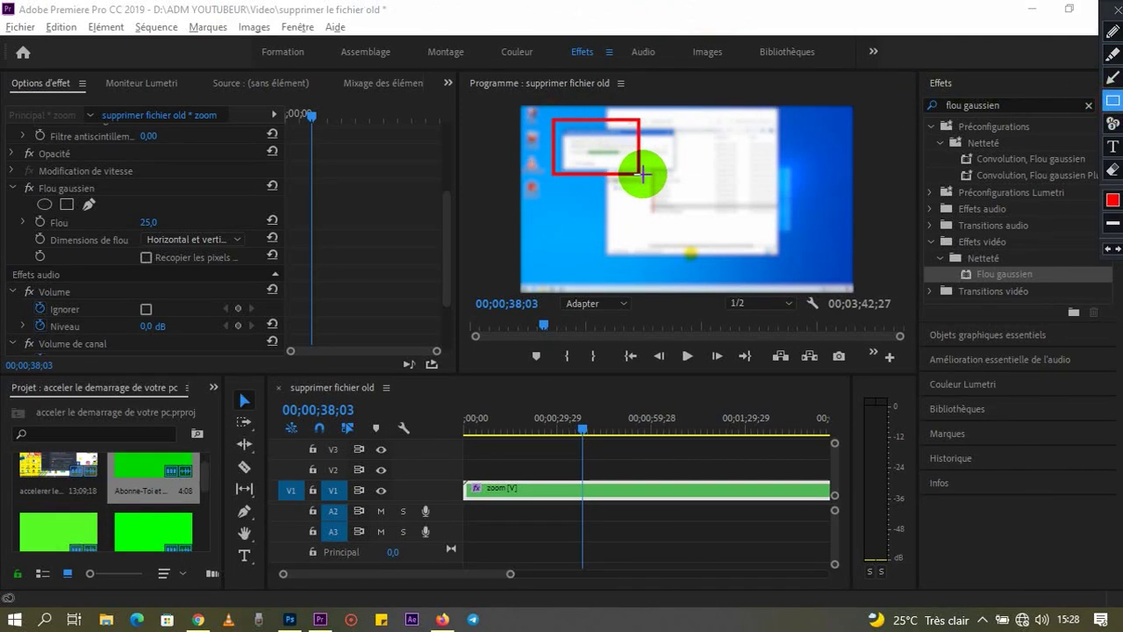
click(1113, 202)
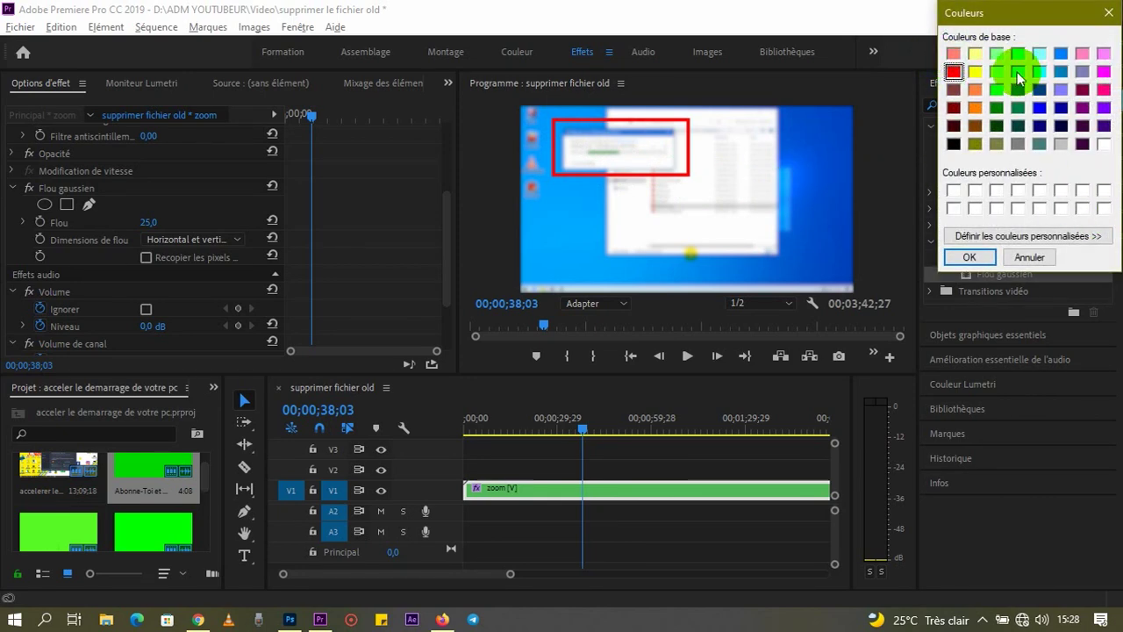
click(1018, 71)
click(969, 257)
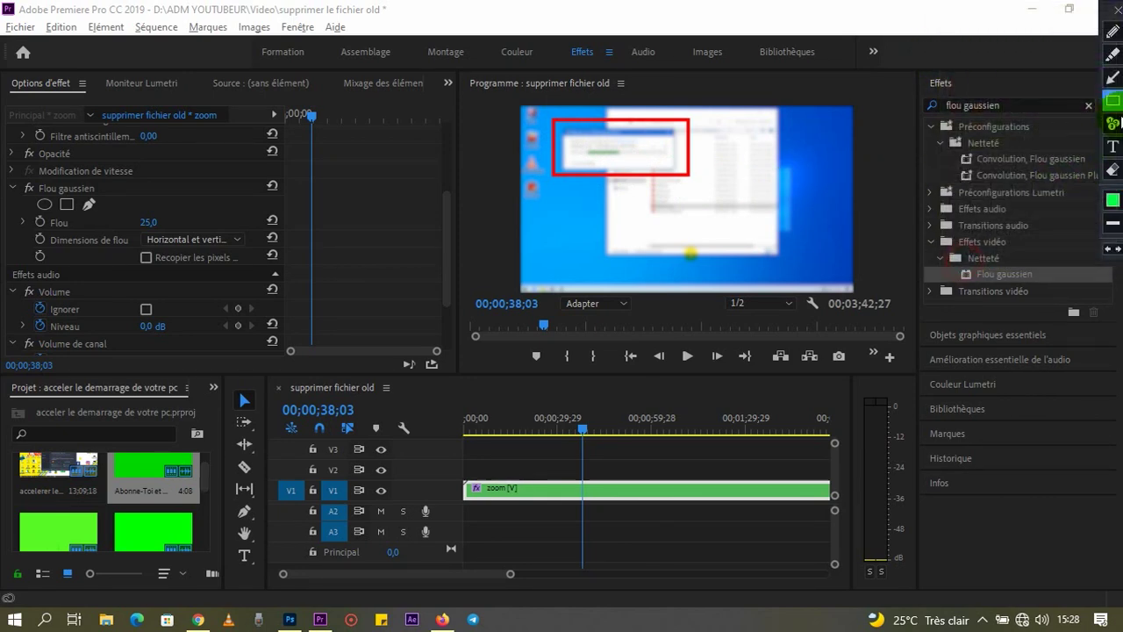
click(1112, 58)
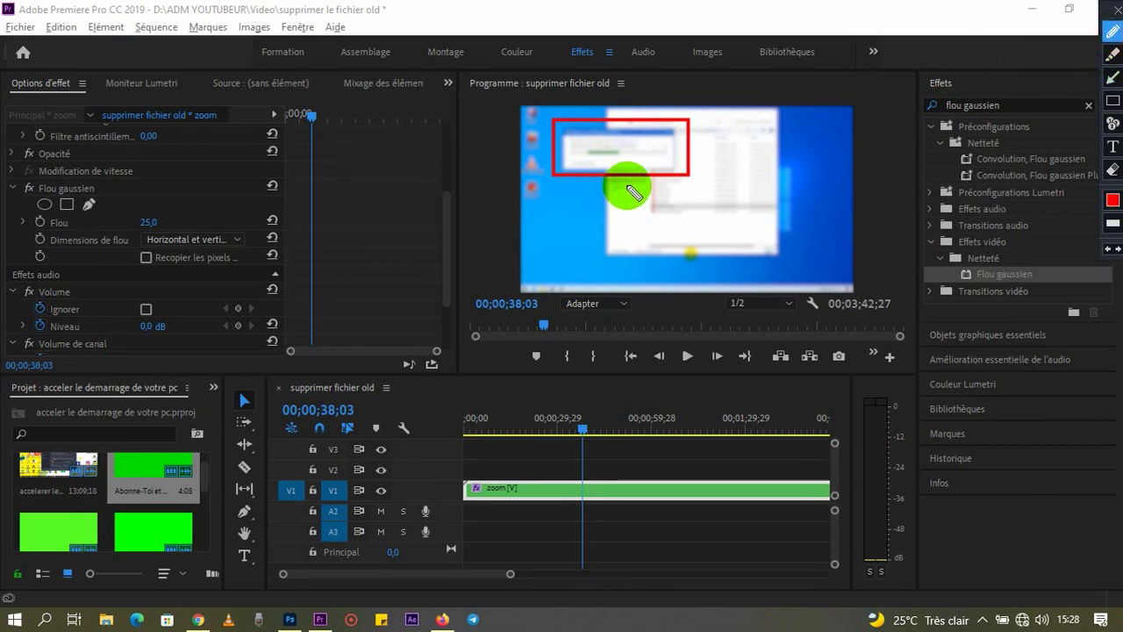
mouse_move(648, 182)
mouse_down()
mouse_move(653, 218)
mouse_move(778, 169)
mouse_up()
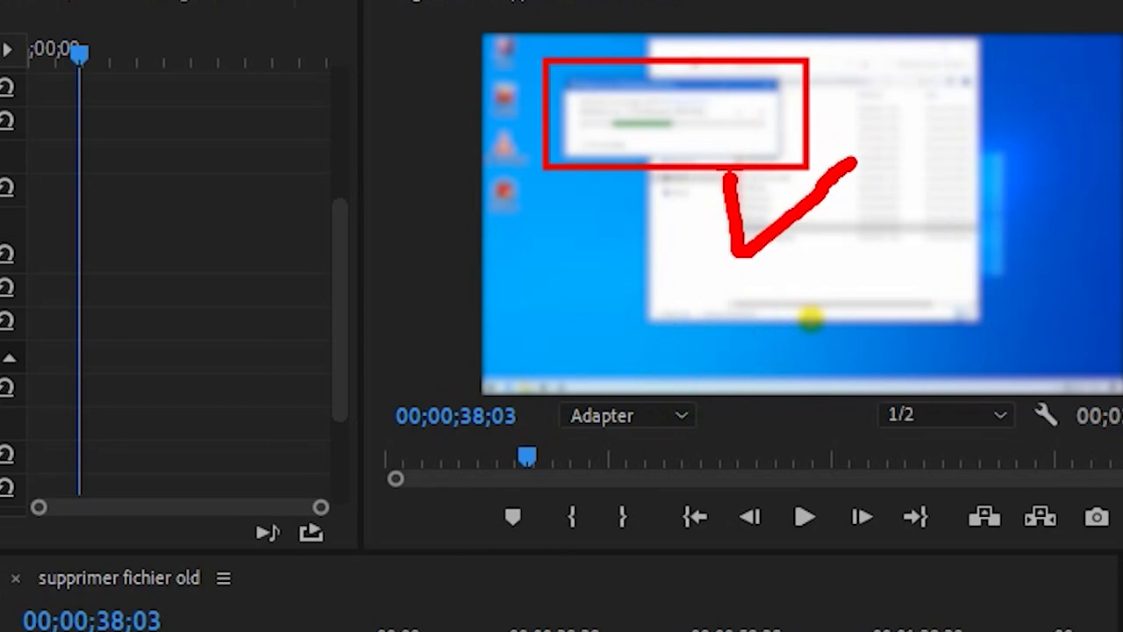
key(Escape)
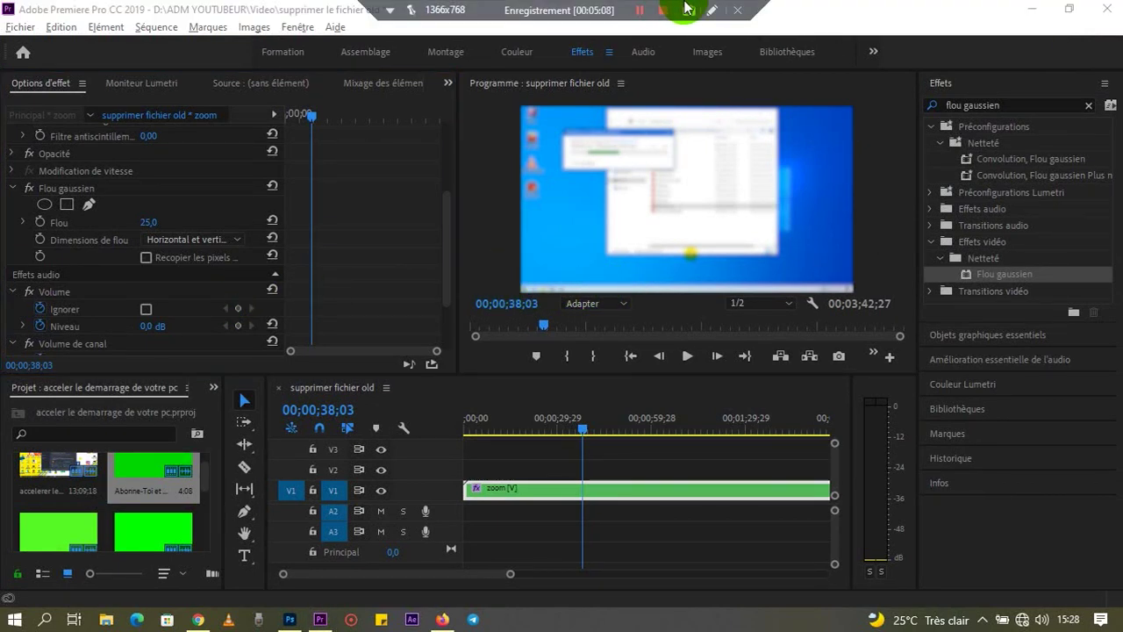
click(702, 10)
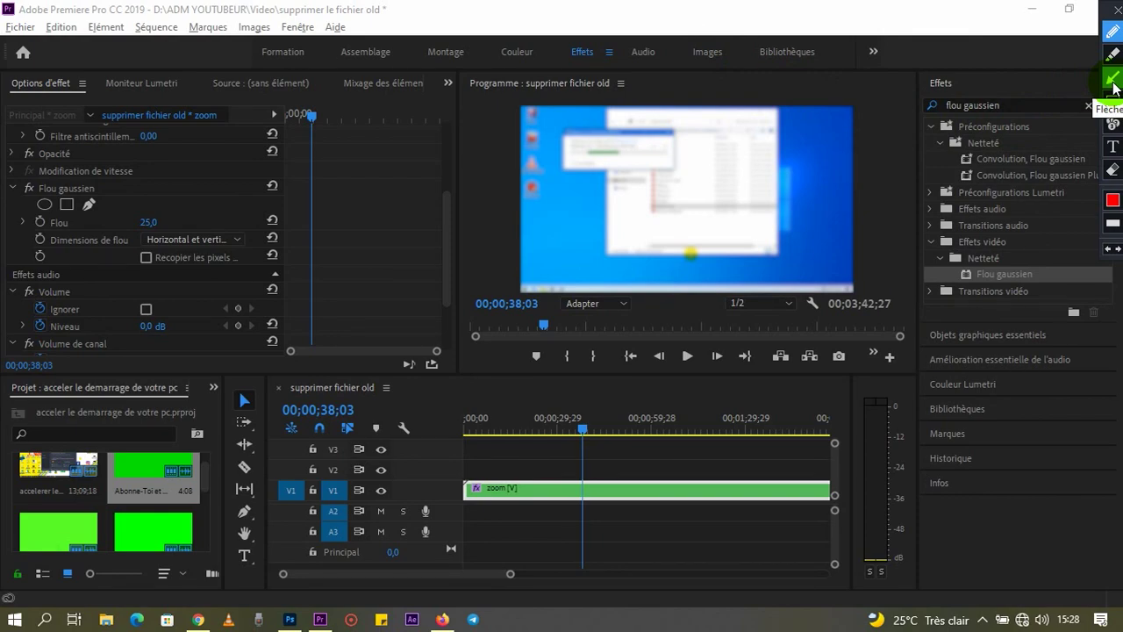
click(1113, 80)
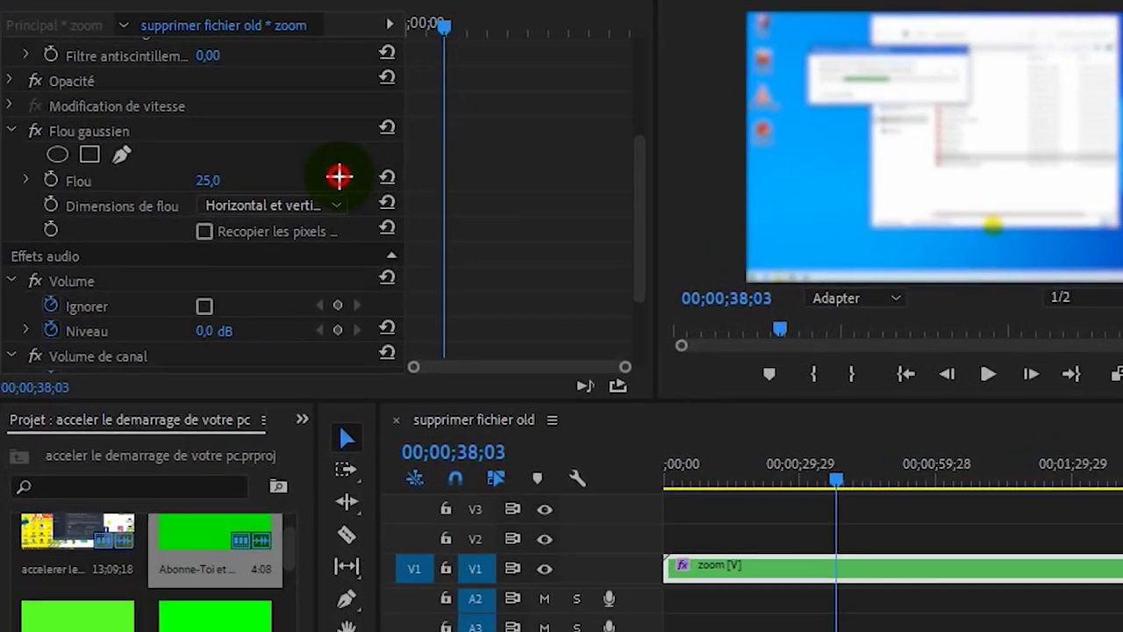
drag(339, 176, 99, 158)
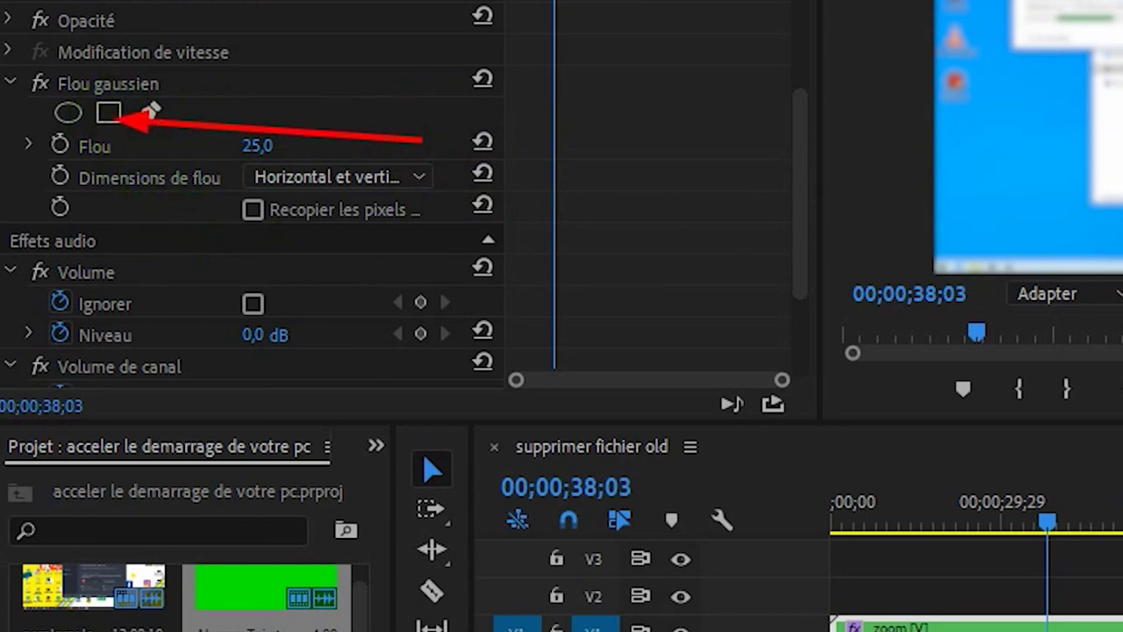
key(Escape)
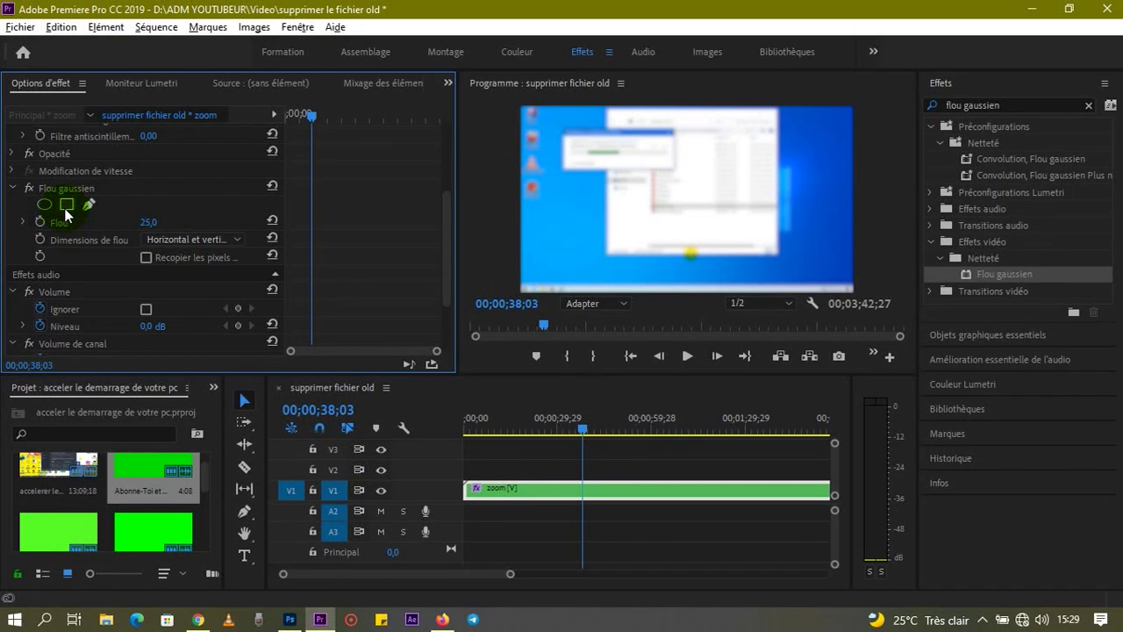
- Add a rectangle mask to Flou gaussien, fit it over the loading dialog, and scrub to verify
click(65, 205)
click(677, 205)
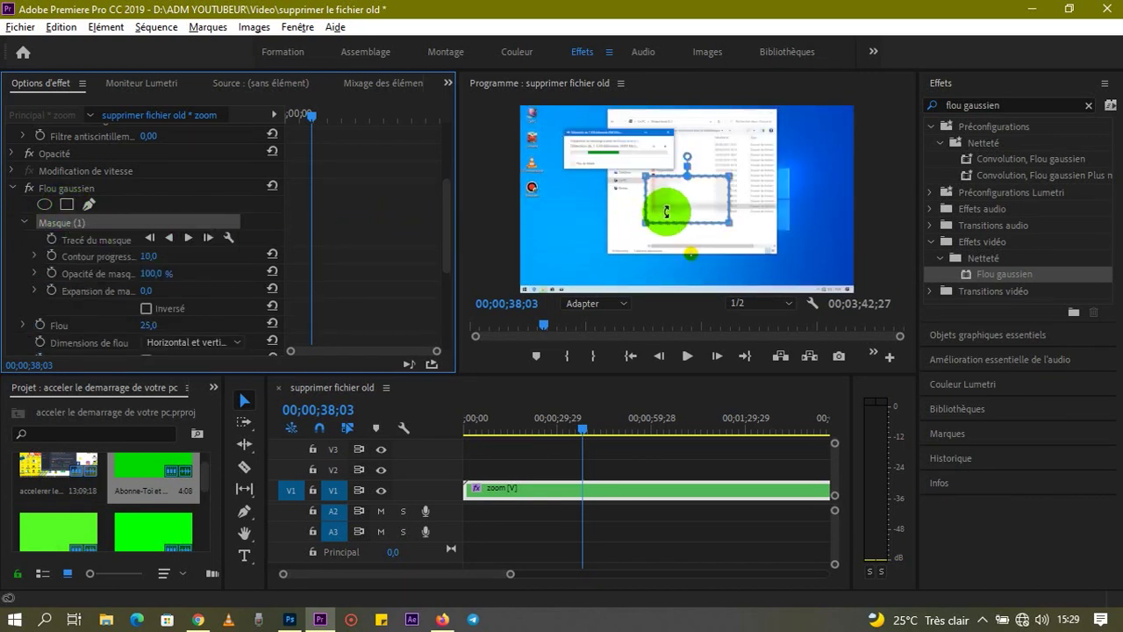
mouse_move(680, 203)
mouse_down()
mouse_move(639, 155)
mouse_move(605, 156)
mouse_up()
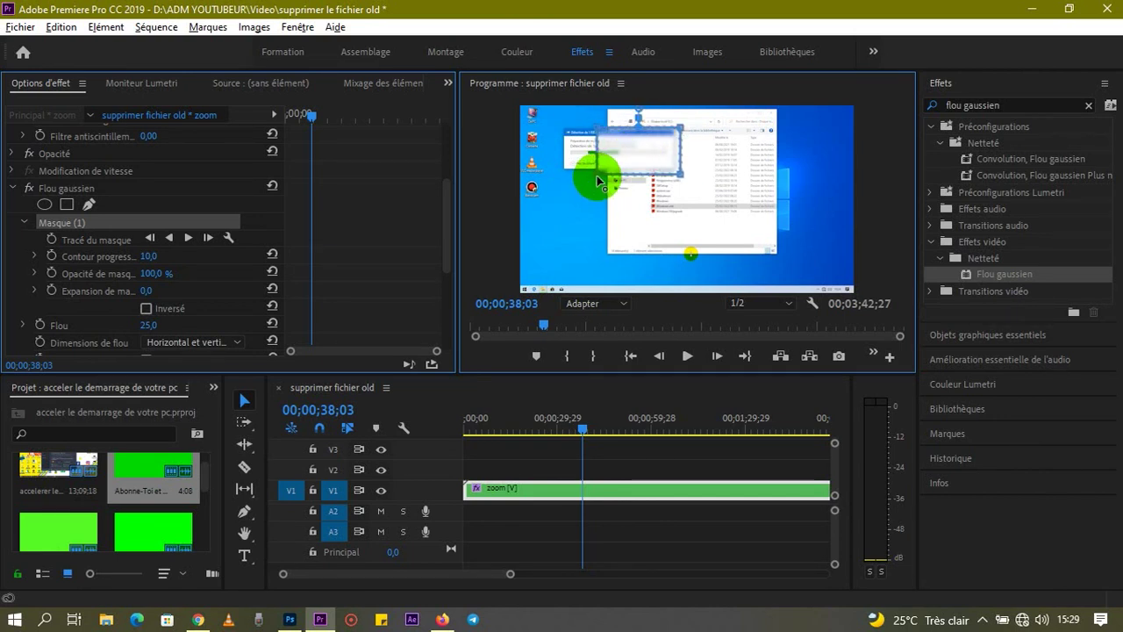
mouse_move(597, 180)
mouse_down()
mouse_move(553, 179)
mouse_move(597, 131)
mouse_move(555, 129)
mouse_up()
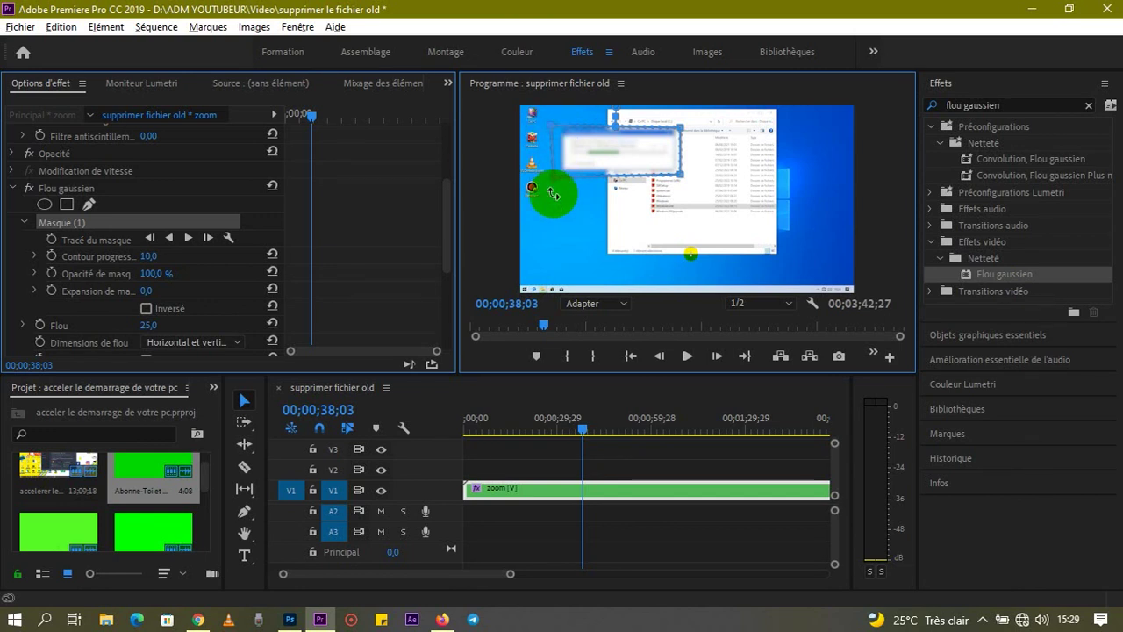
drag(586, 428, 635, 430)
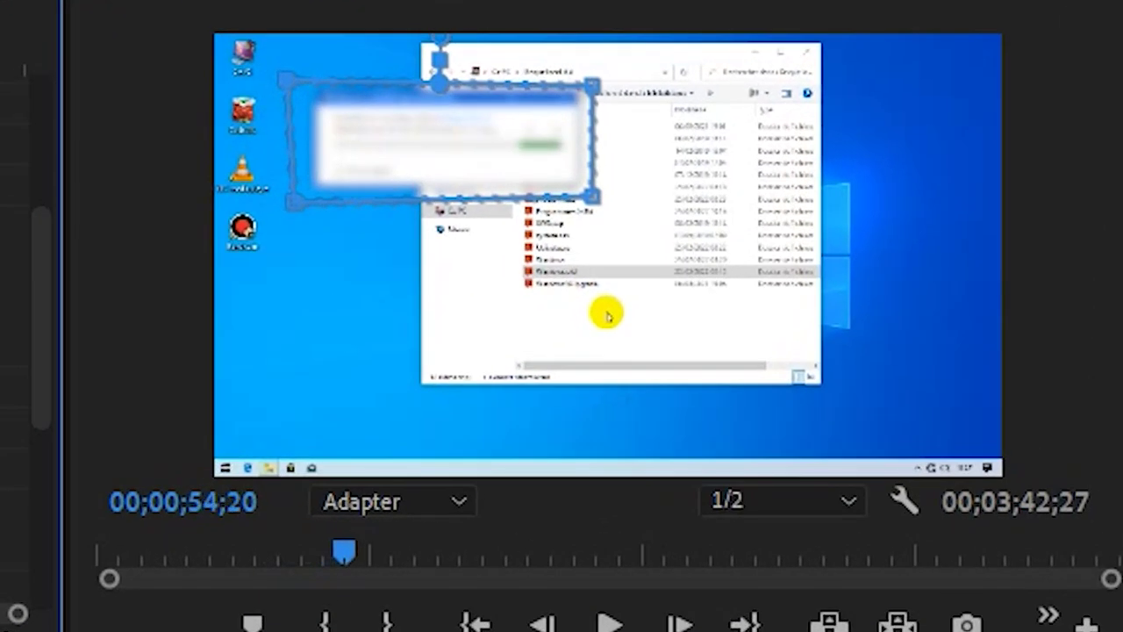
drag(343, 551, 327, 551)
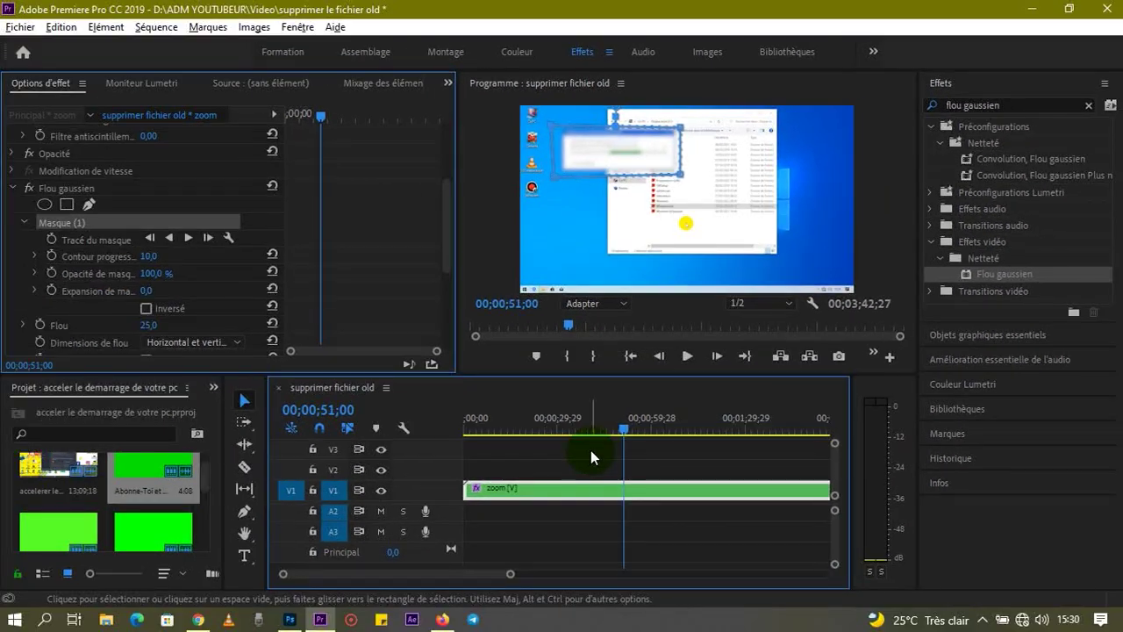
- Play the sequence from 00;00;51;00, stopping at 00;01;01;28 to preview the masked blur
key(space)
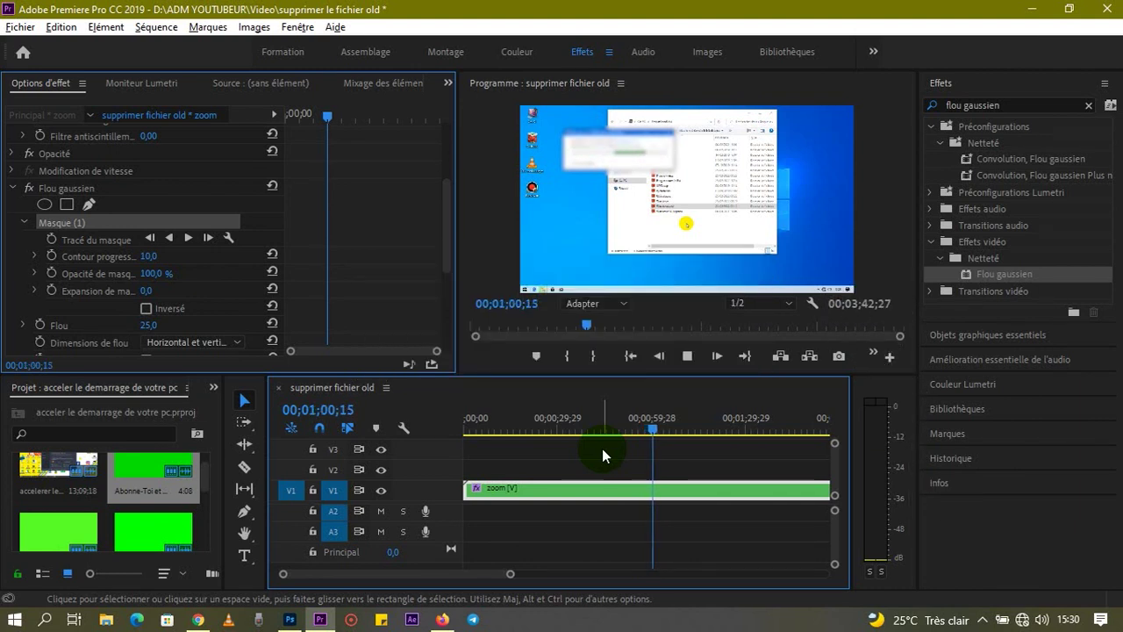
key(space)
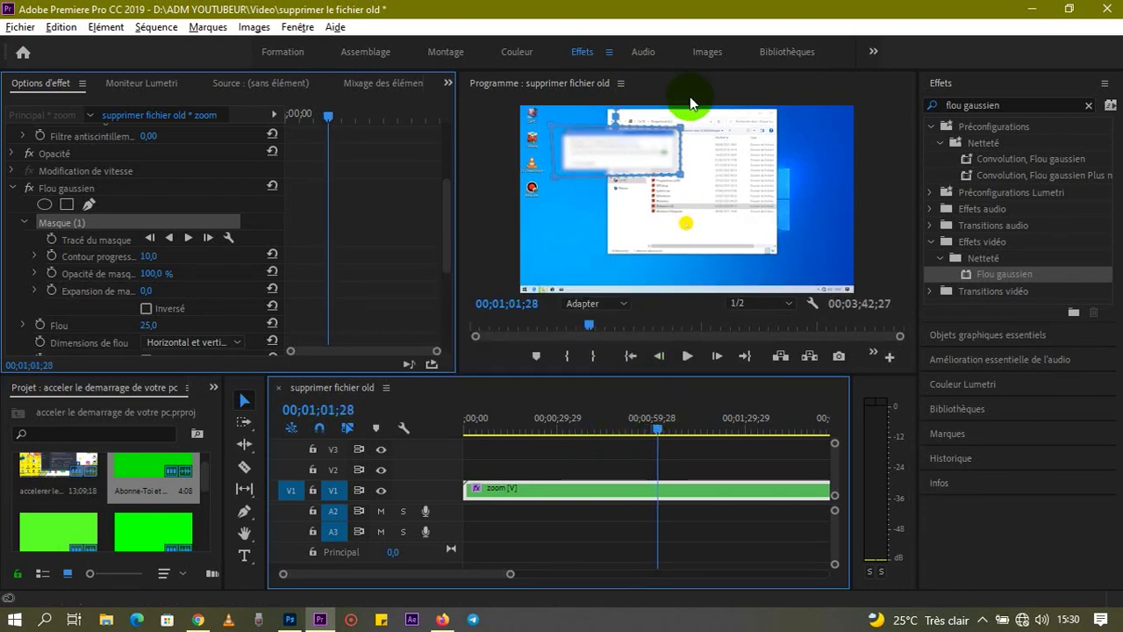
mouse_move(702, 7)
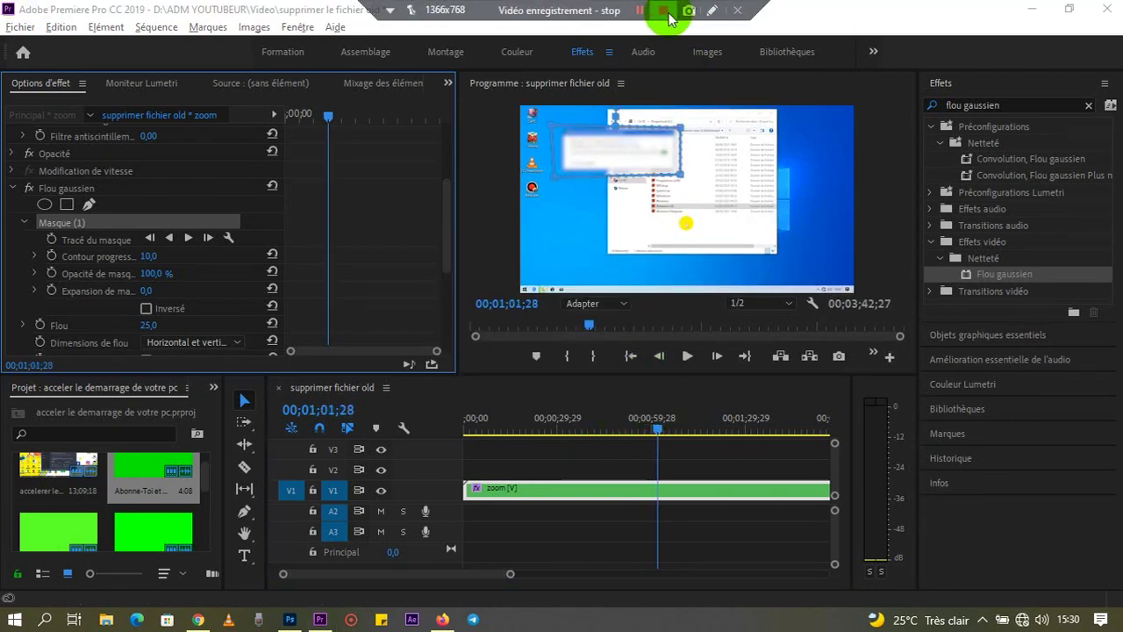